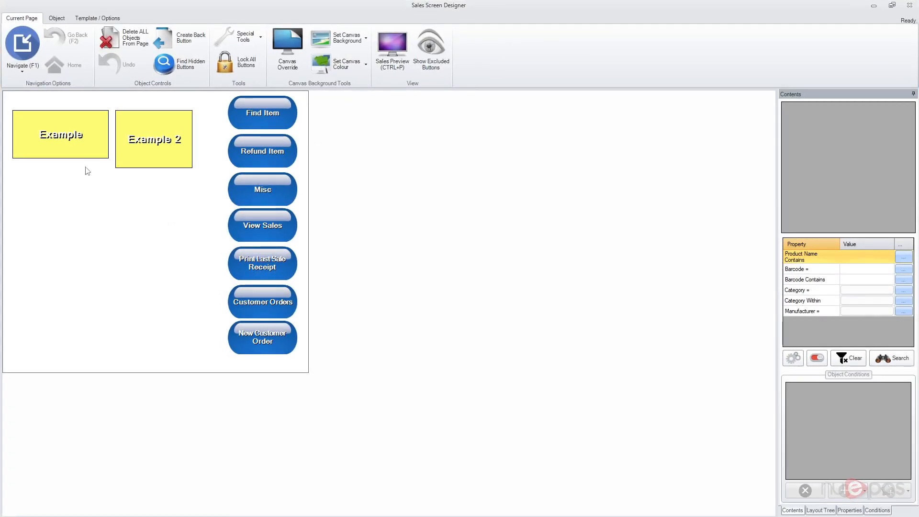
- Make the Example button slightly taller, and box-select both yellow buttons before clearing the selection
click(83, 154)
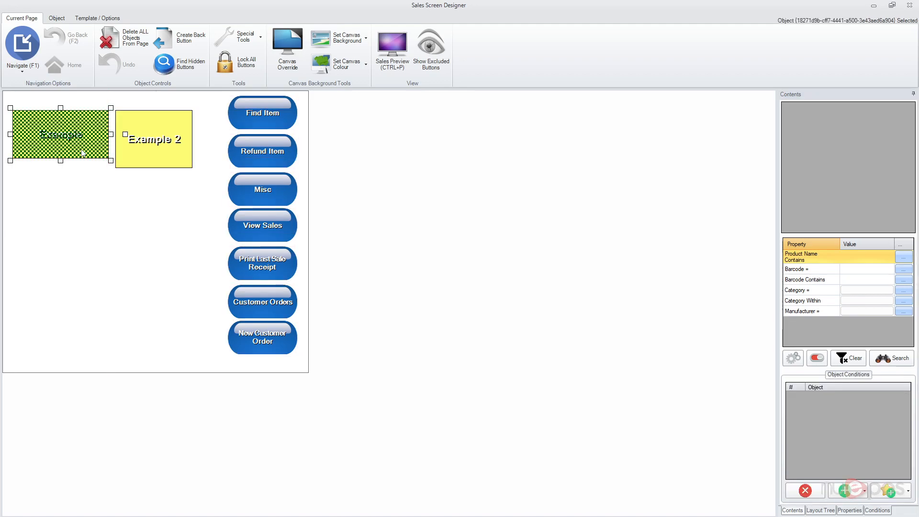
mouse_move(111, 165)
mouse_down()
mouse_move(158, 195)
mouse_move(277, 236)
mouse_move(129, 231)
mouse_move(277, 242)
mouse_move(111, 238)
mouse_move(105, 160)
mouse_move(105, 272)
mouse_move(253, 247)
mouse_move(108, 166)
mouse_move(279, 279)
mouse_move(109, 161)
mouse_up()
click(106, 178)
click(105, 161)
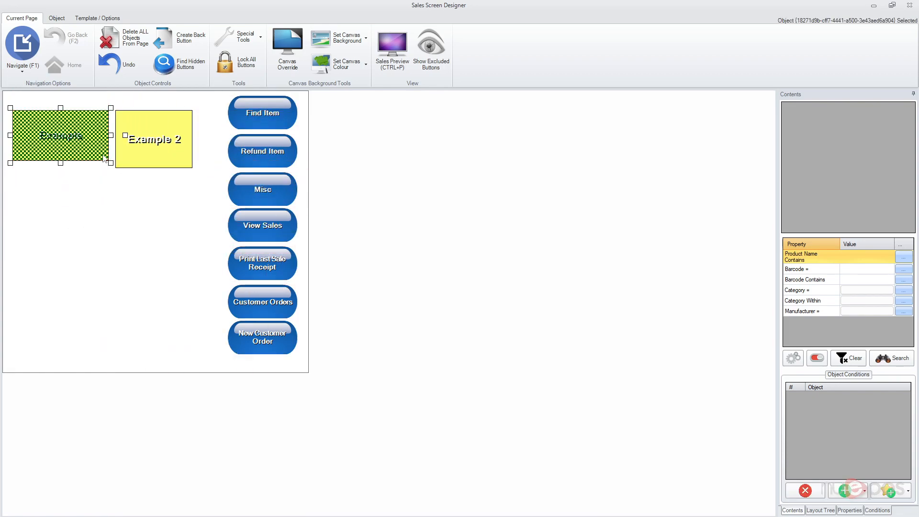
drag(170, 198, 79, 137)
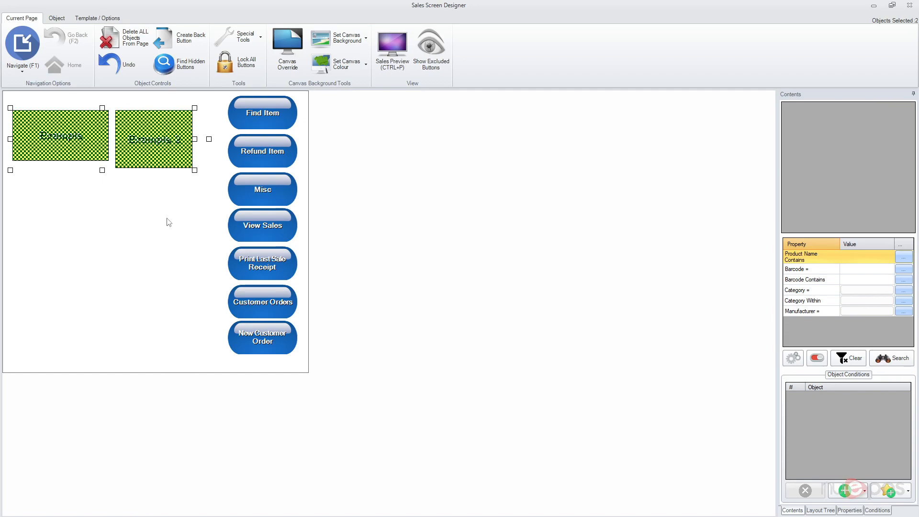
click(169, 224)
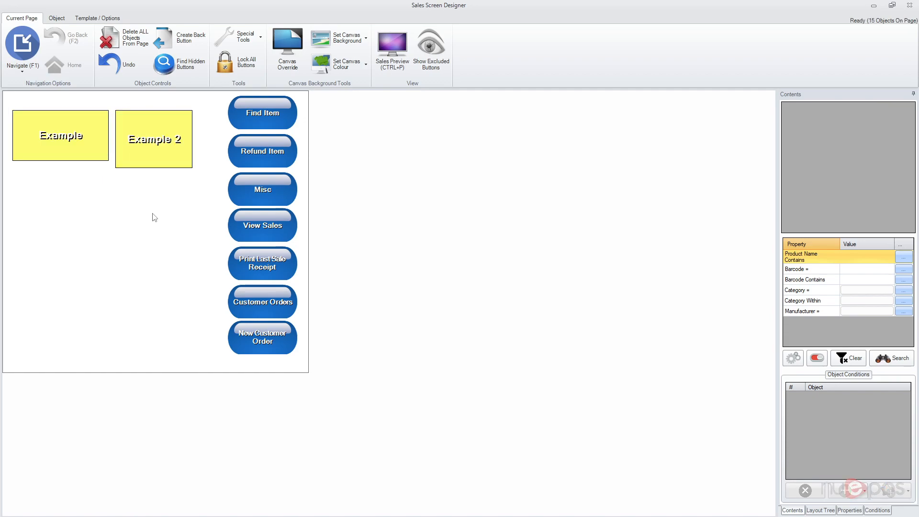
- View the canvas at zoom factors of 1.5x and 2.0x, and return it to 1.0x
click(86, 18)
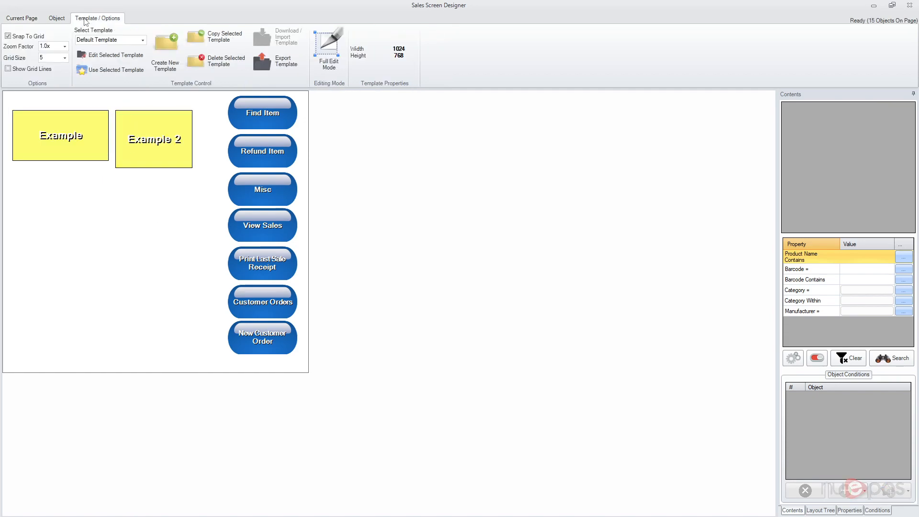
click(61, 46)
click(55, 64)
click(57, 46)
click(54, 70)
click(57, 47)
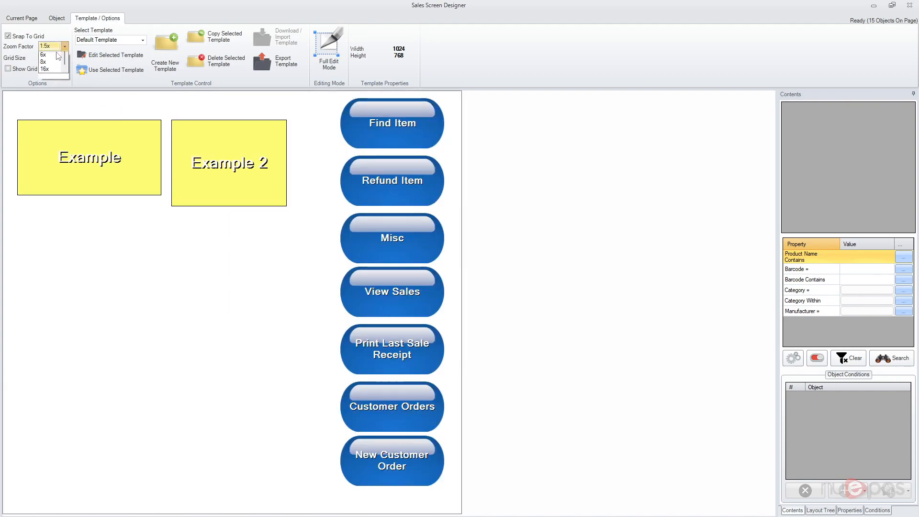
click(58, 77)
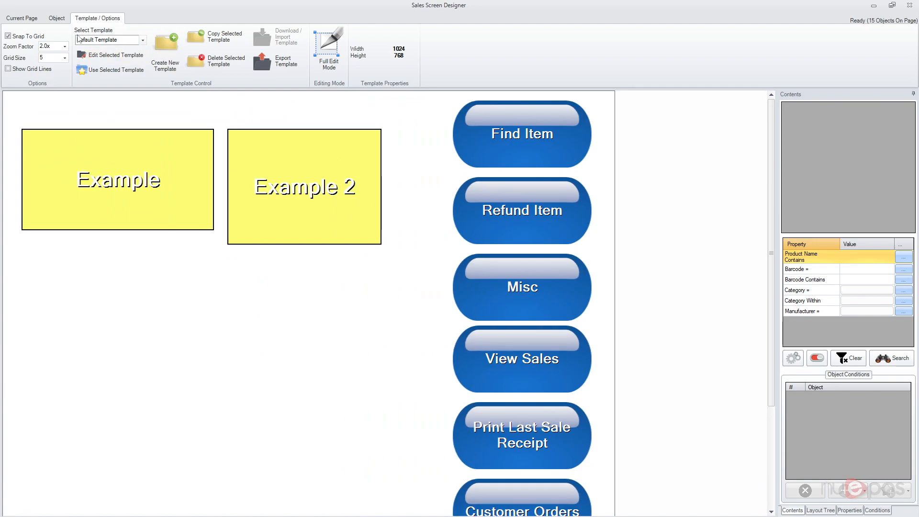
click(54, 47)
click(55, 64)
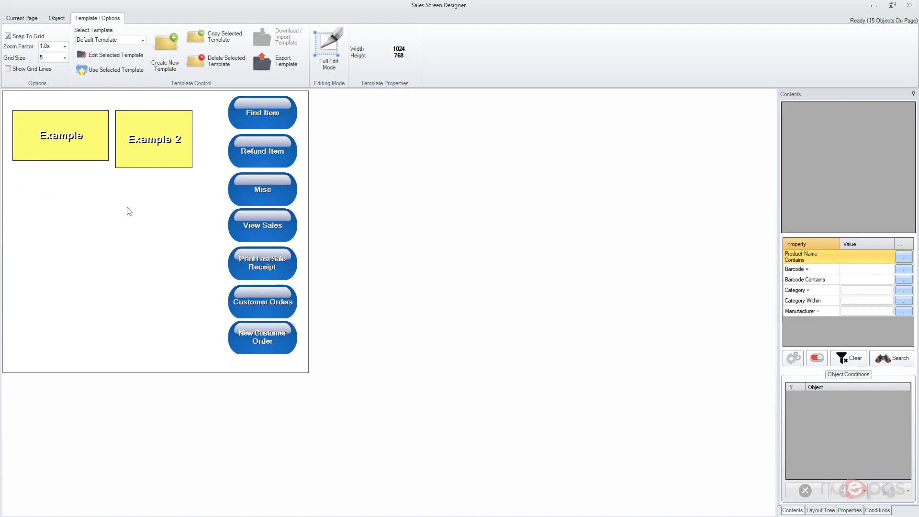
- Magnify and shrink the canvas between 2.0x and 1.0x to examine the buttons on the main page
scroll(128, 208, up, 5)
scroll(128, 207, down, 5)
scroll(129, 211, down, 1)
scroll(113, 186, up, 2)
scroll(113, 185, down, 1)
scroll(113, 186, up, 3)
scroll(113, 185, down, 3)
scroll(283, 234, up, 1)
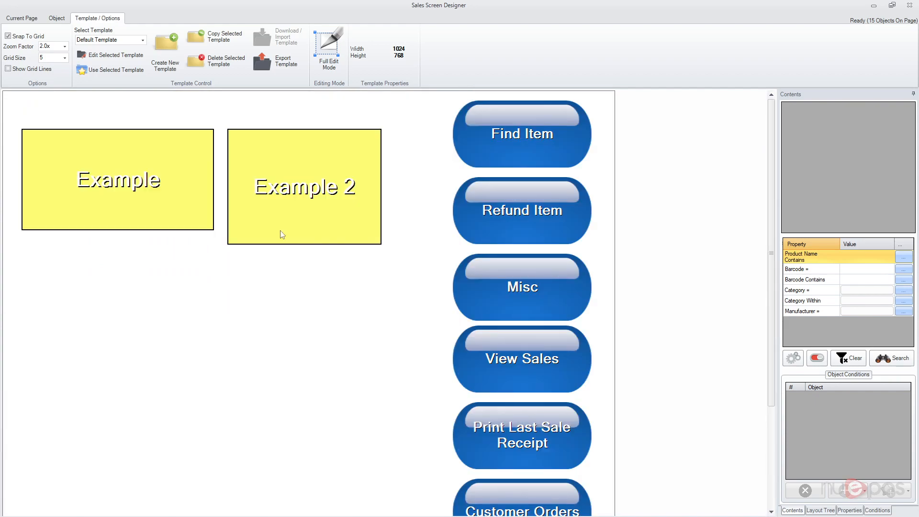
scroll(282, 235, down, 1)
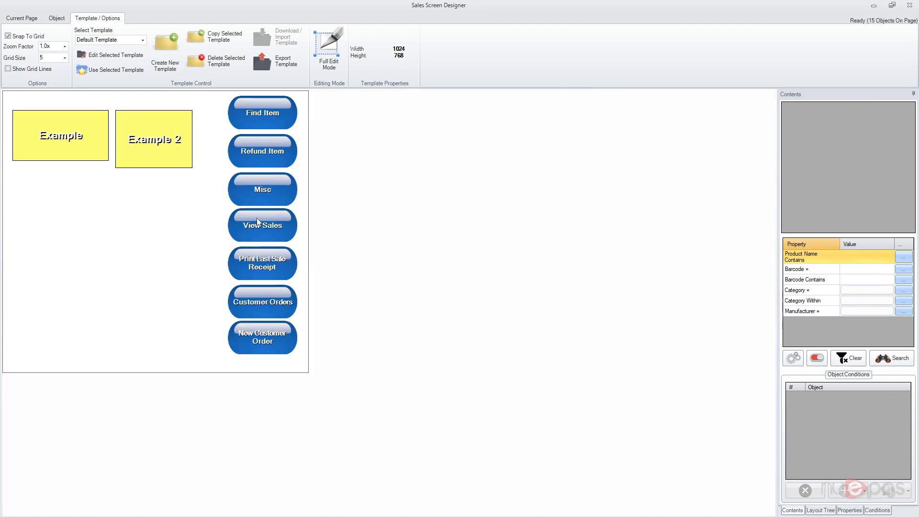
- Enter the Example button's page and format the text of all its buttons so each word is capitalised
double_click(60, 142)
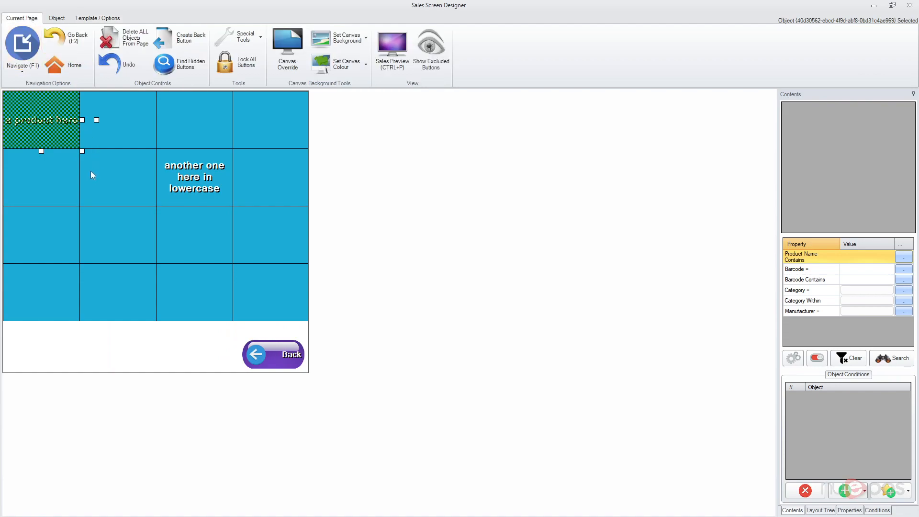
click(124, 360)
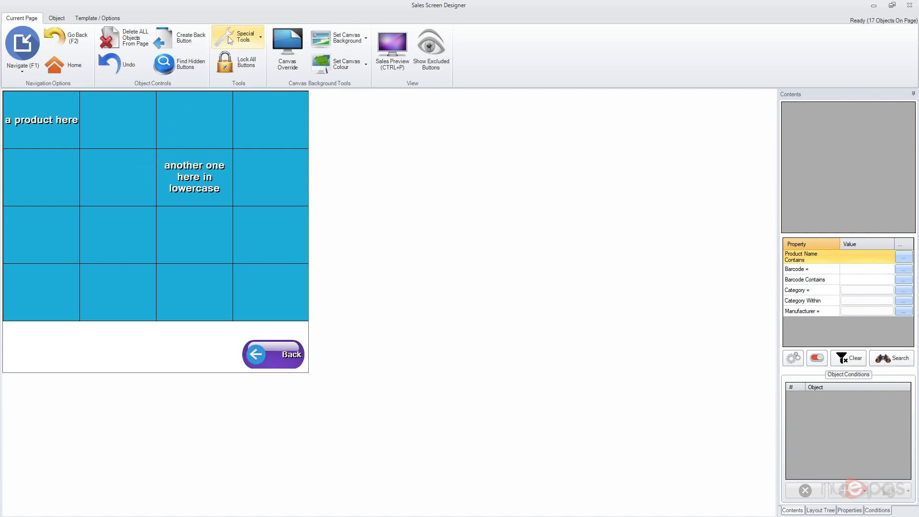
click(242, 38)
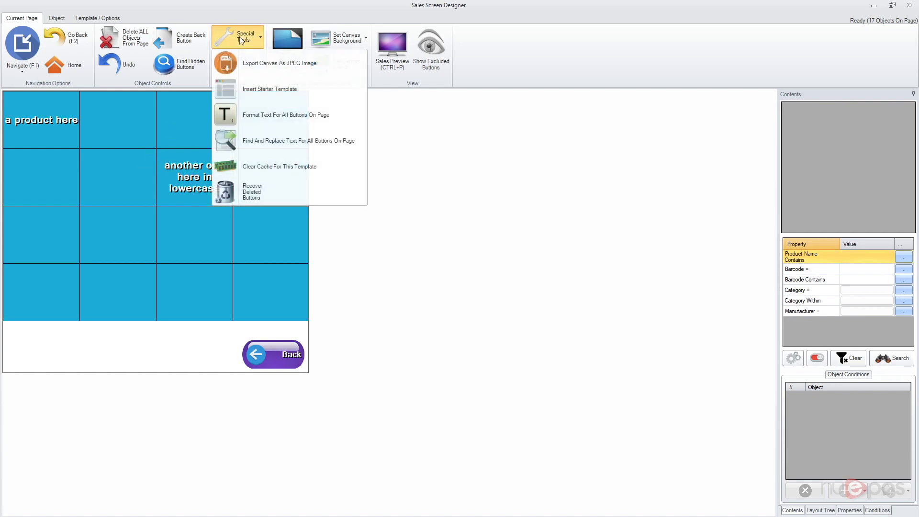
click(321, 125)
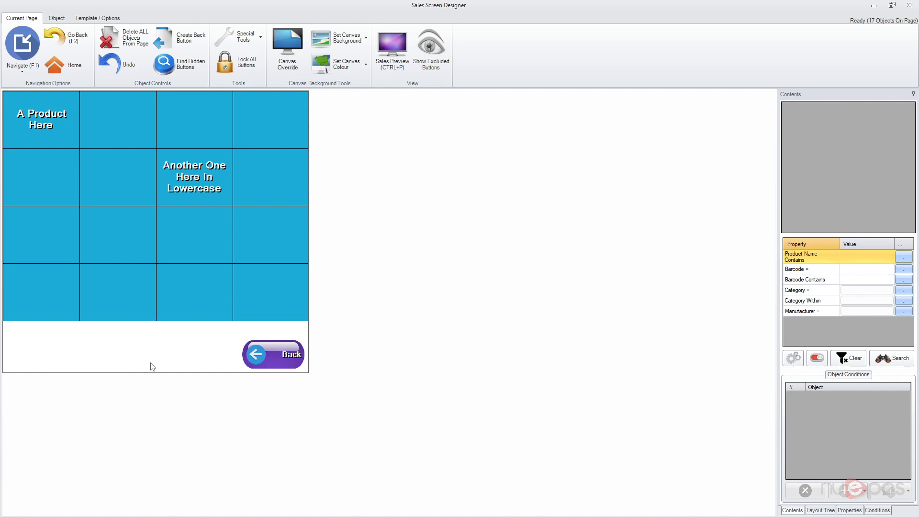
- Go to the Example 2 button's page and find and replace "Brand -" with nothing in all button text
click(62, 40)
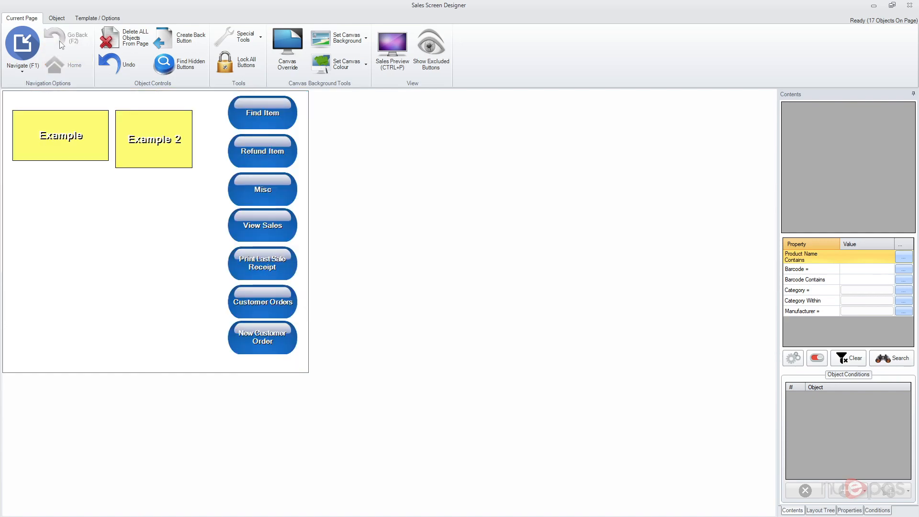
double_click(159, 158)
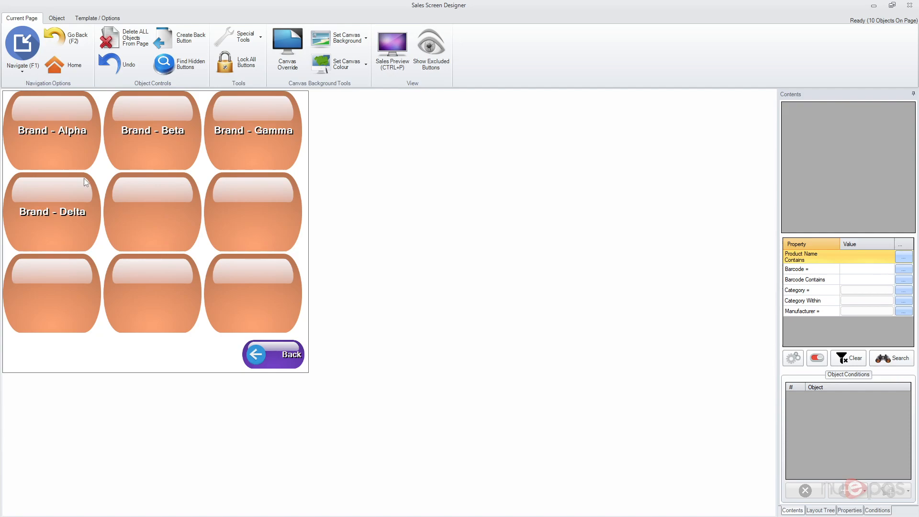
click(240, 38)
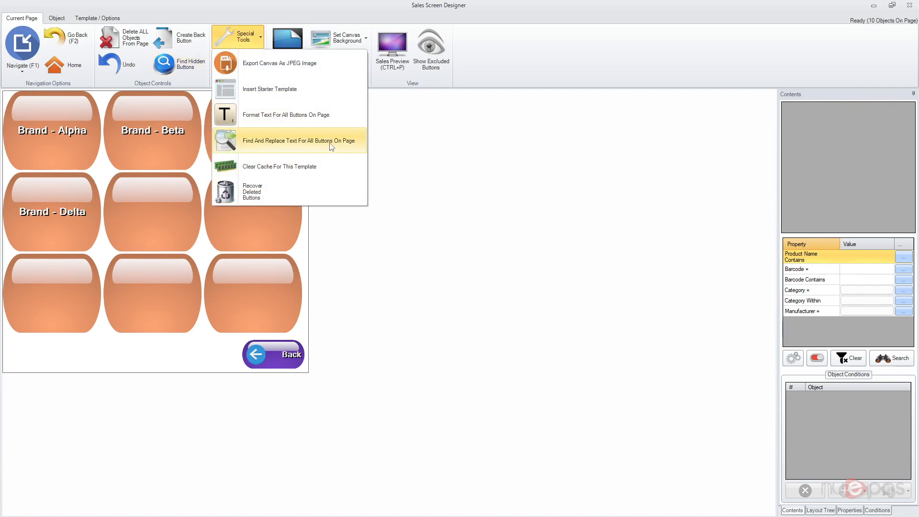
click(331, 141)
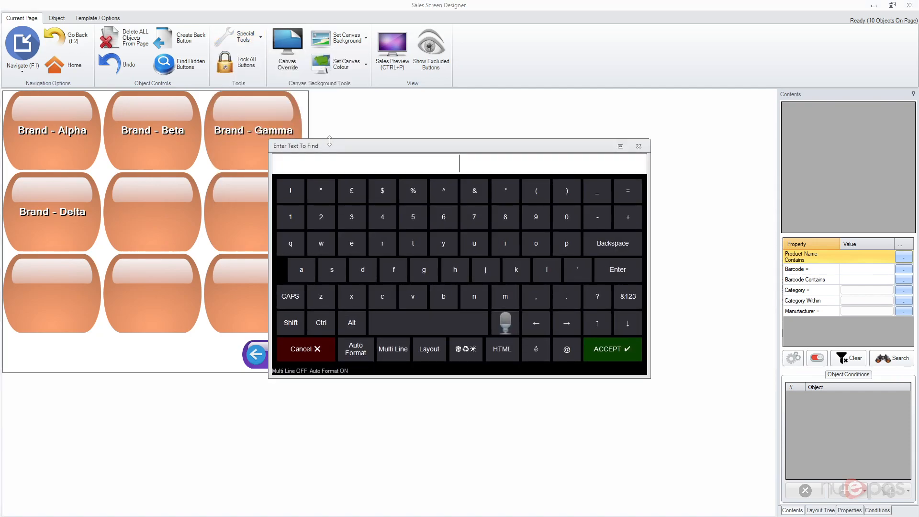
text(Brand -)
click(626, 351)
click(625, 353)
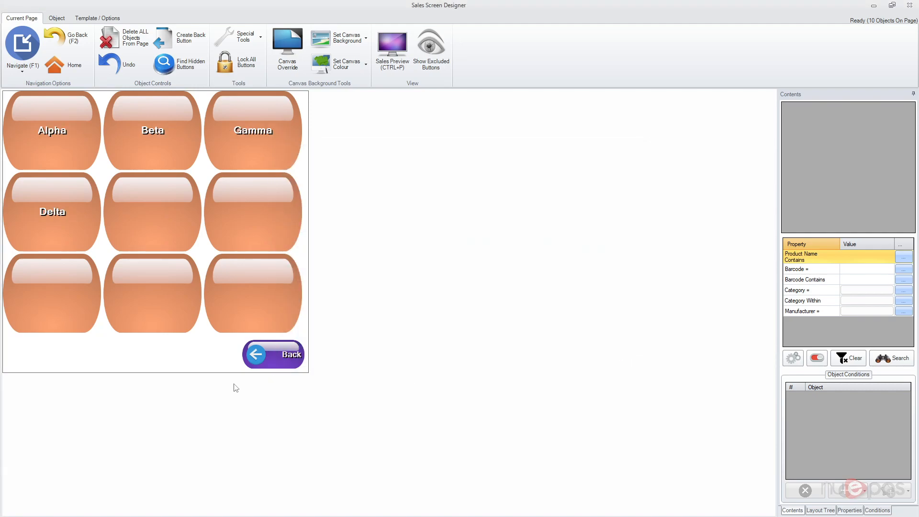
click(238, 37)
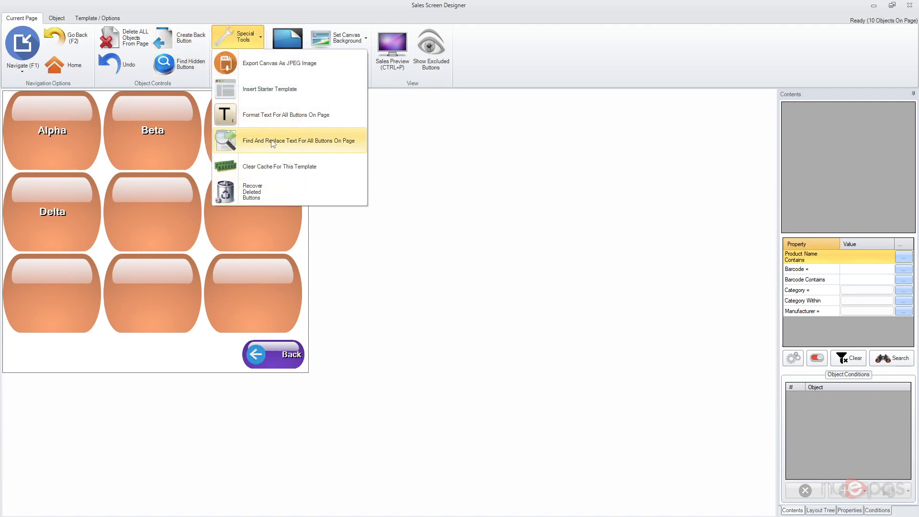
click(146, 349)
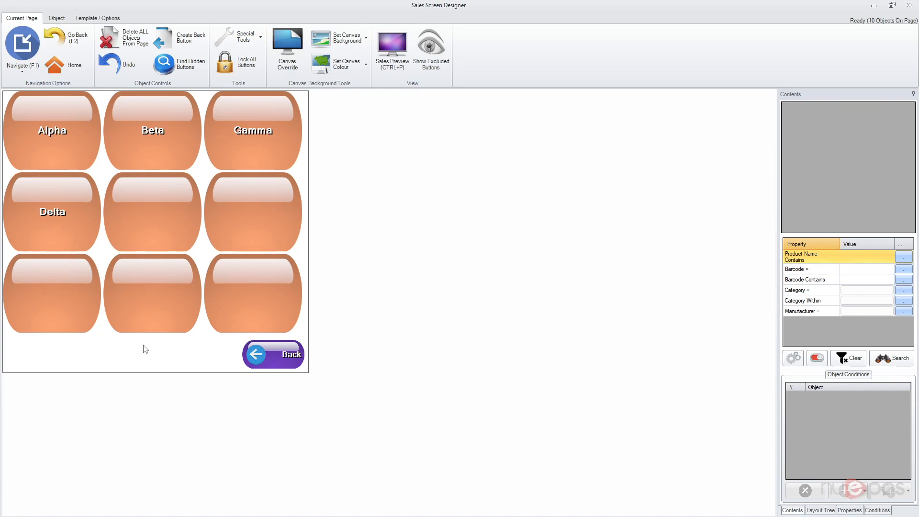
- Return to the main page, list all products, and view the product details of Object Example 1 without editing them
key(F2)
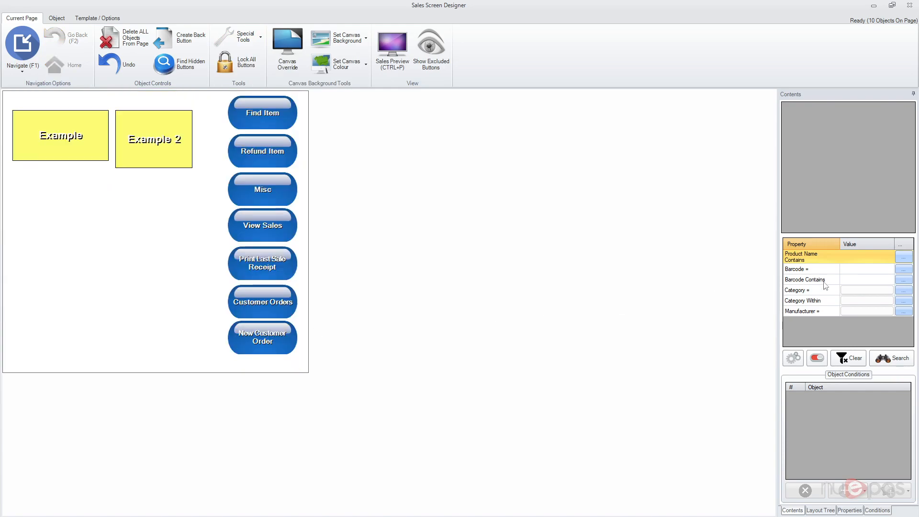
click(892, 358)
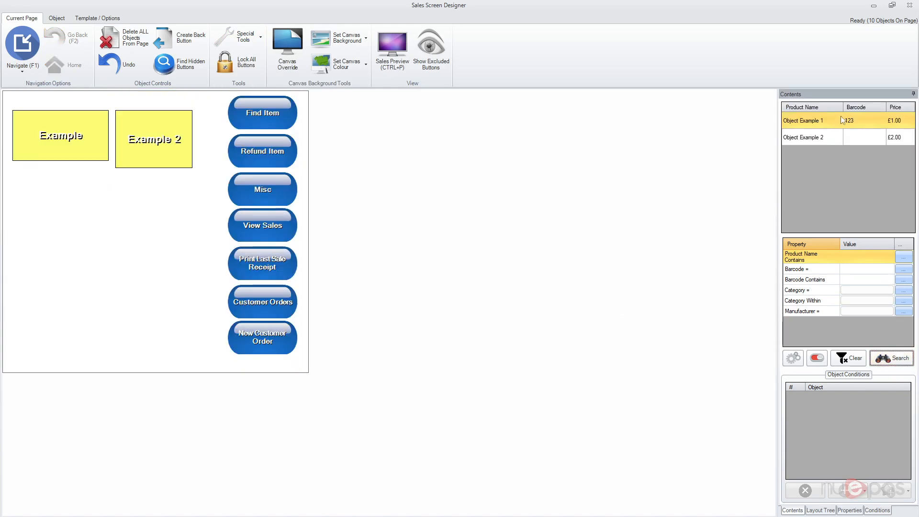
click(835, 125)
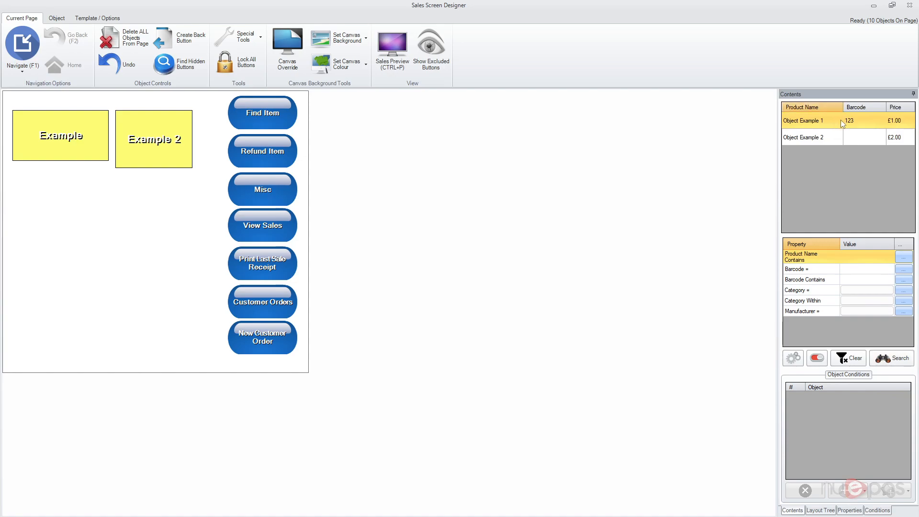
click(895, 124)
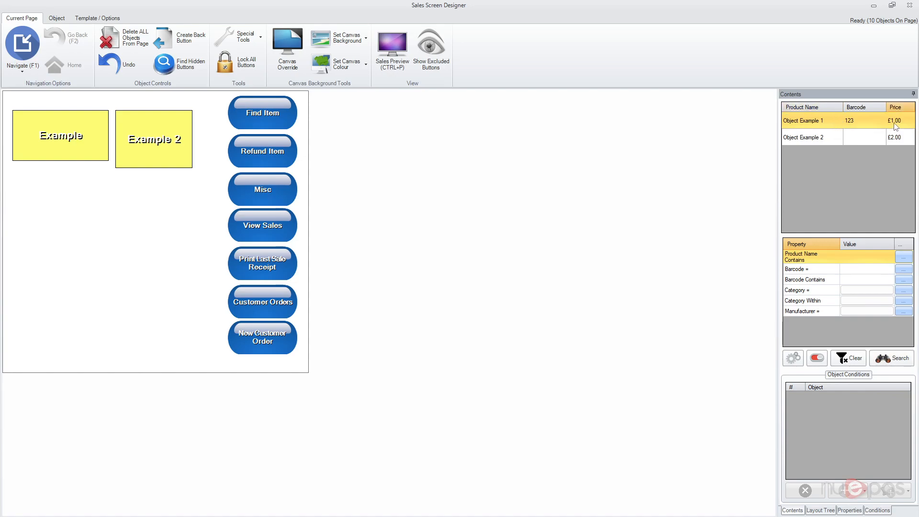
right_click(892, 118)
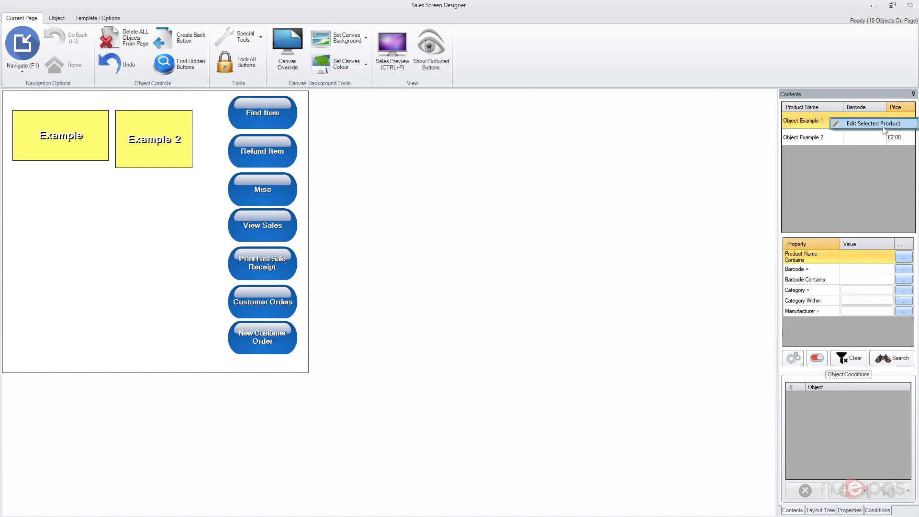
click(883, 124)
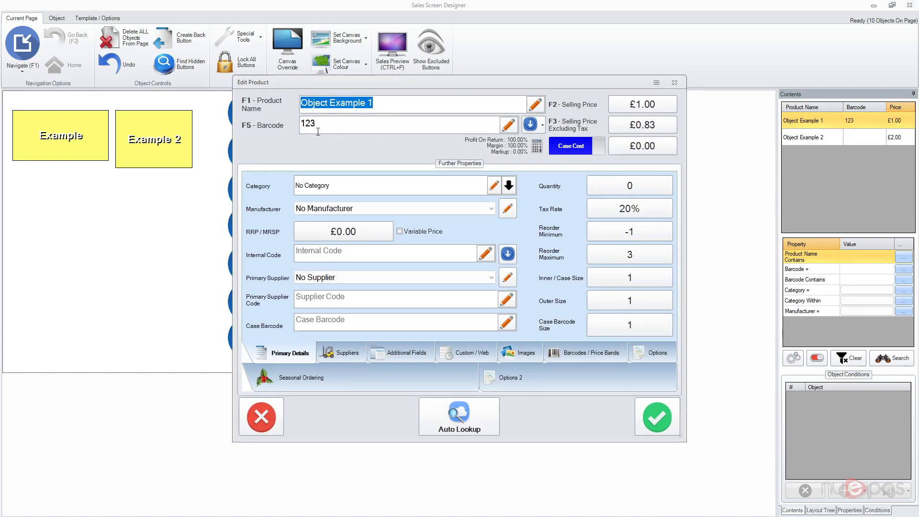
click(268, 413)
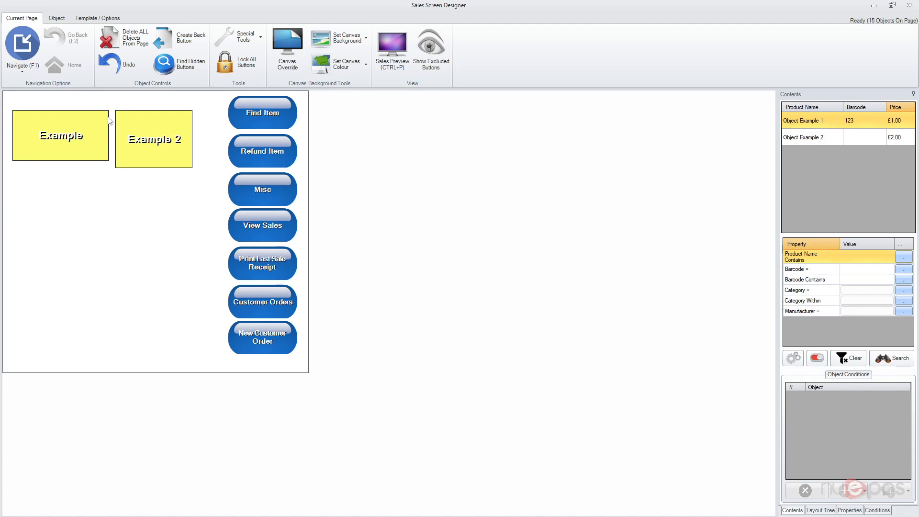
- Draw a green solid-colour button in the empty area below the yellow buttons and move it near the bottom of the page
click(56, 18)
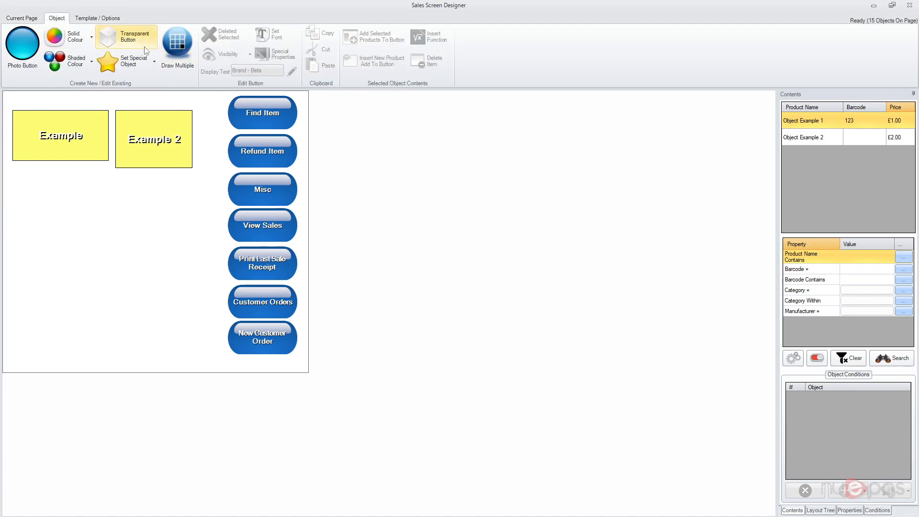
click(73, 37)
click(123, 156)
drag(92, 183, 152, 259)
drag(109, 300, 106, 324)
drag(144, 252, 144, 285)
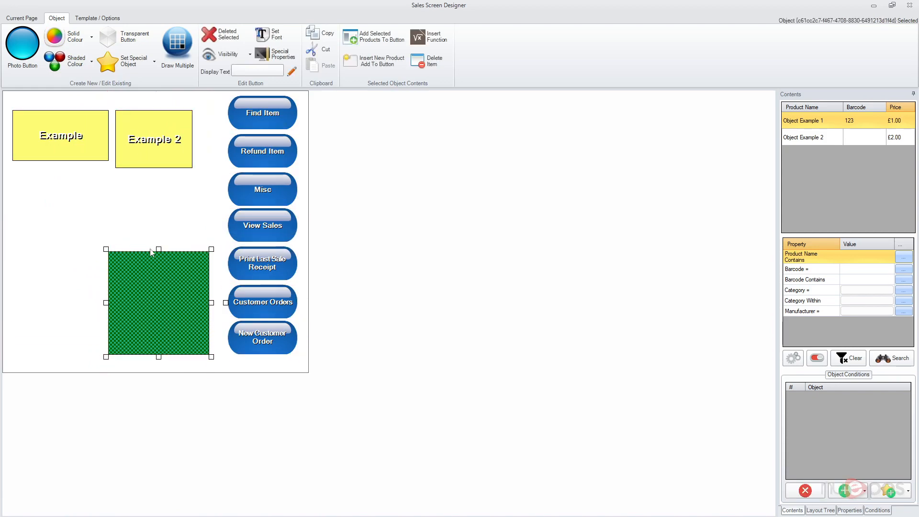
- Set the green button as the Selected Product Image special object from the cart properties, and deselect it
click(142, 66)
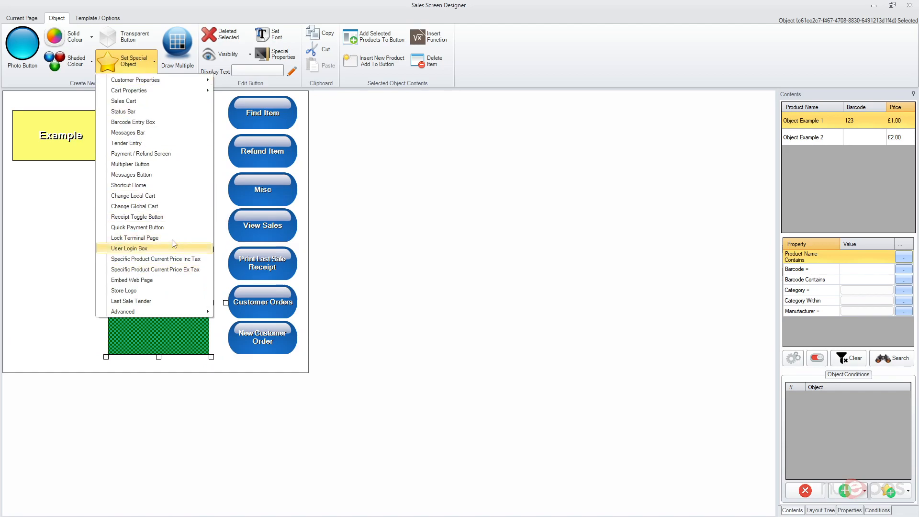
mouse_move(167, 94)
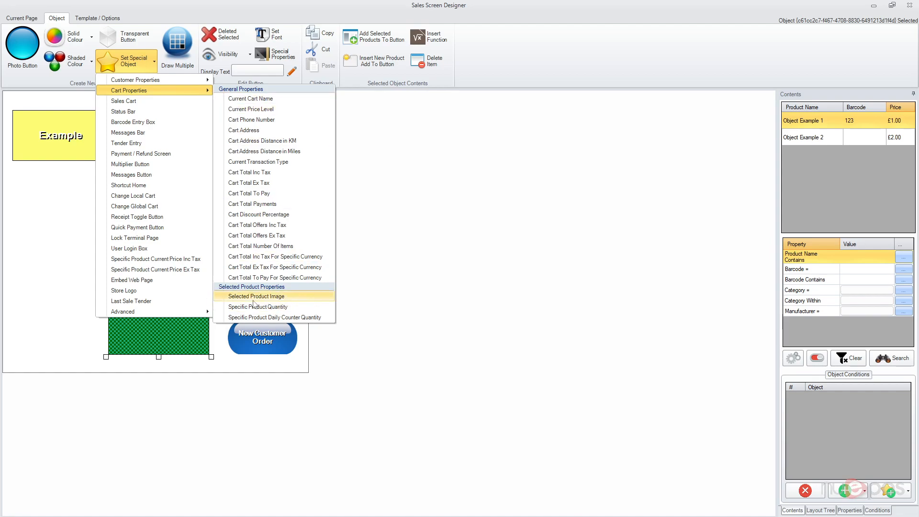
click(254, 298)
click(95, 261)
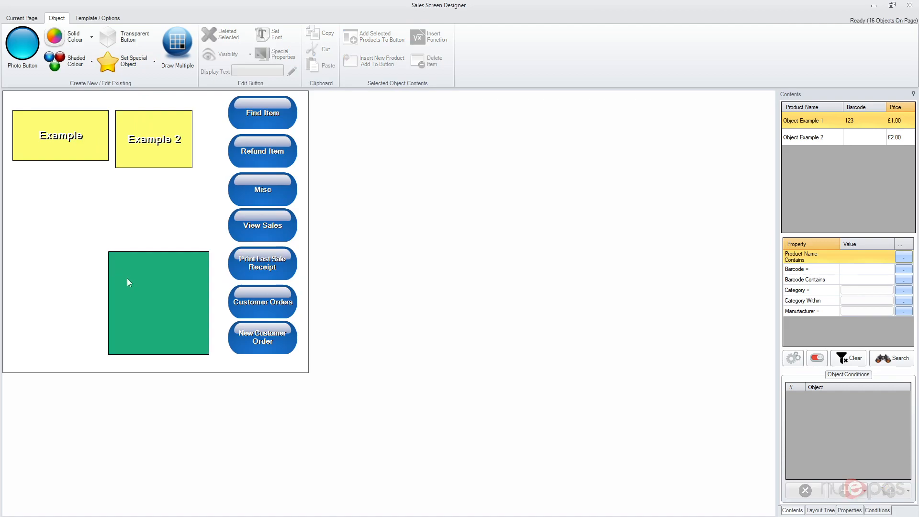
- Switch to the NuEPOS main menu and start Sales Mode to bring up the sales screen
click(878, 8)
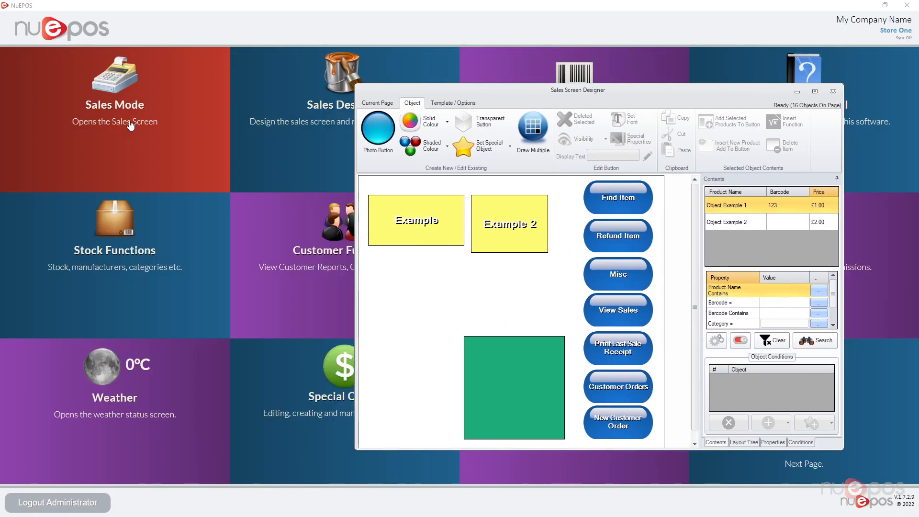
click(110, 96)
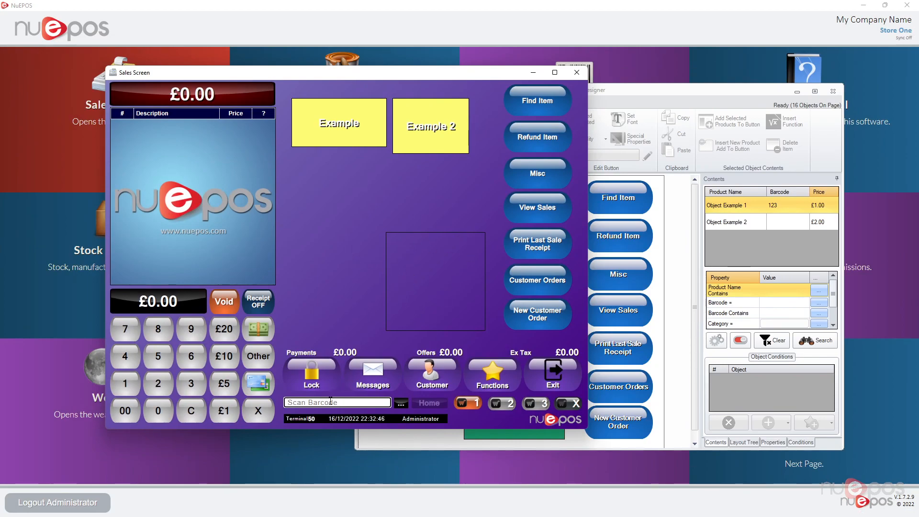
- Test the selected product image by selling barcode 123, void the sale, and exit the sales screen
text(123)
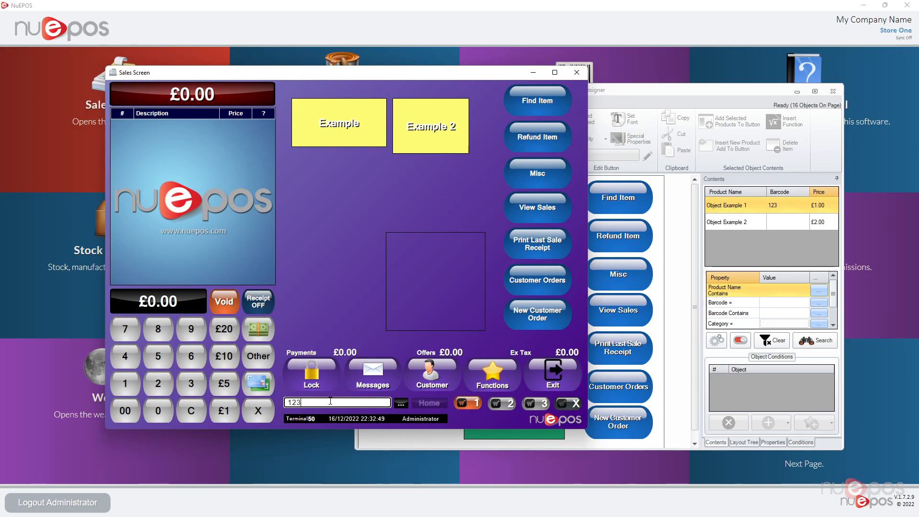
key(Return)
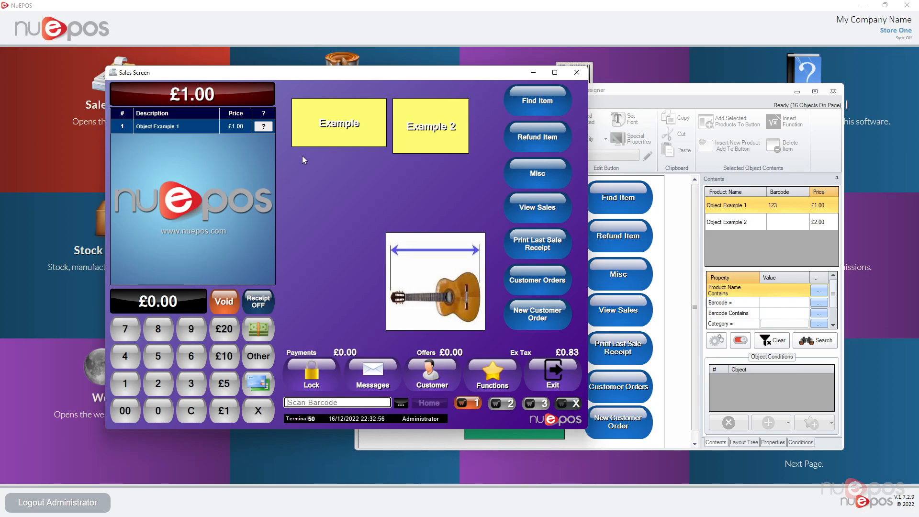
click(231, 300)
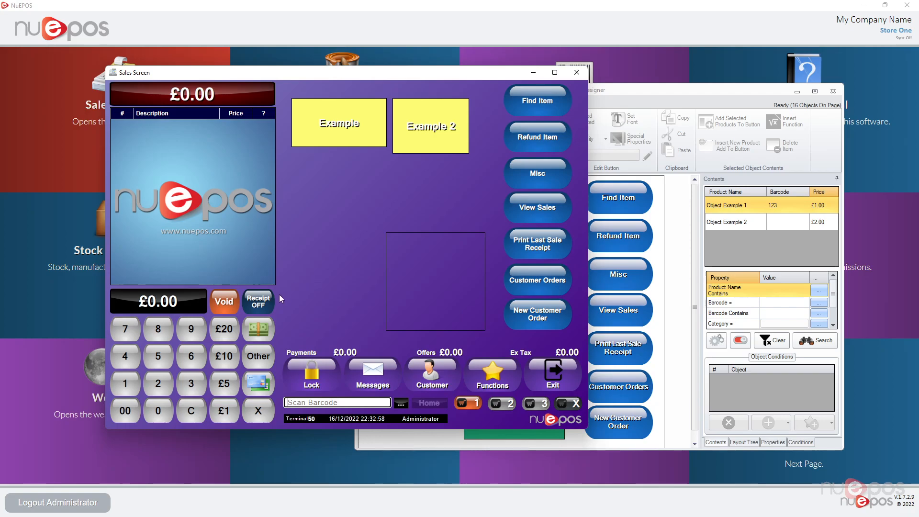
click(526, 378)
- Delete the green button from the main page and open the page containing the blue product button grid
click(491, 356)
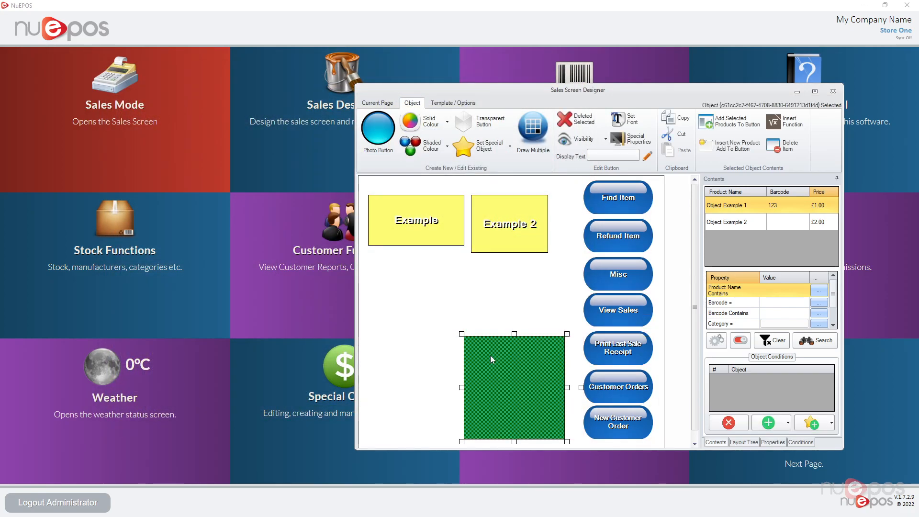
key(Delete)
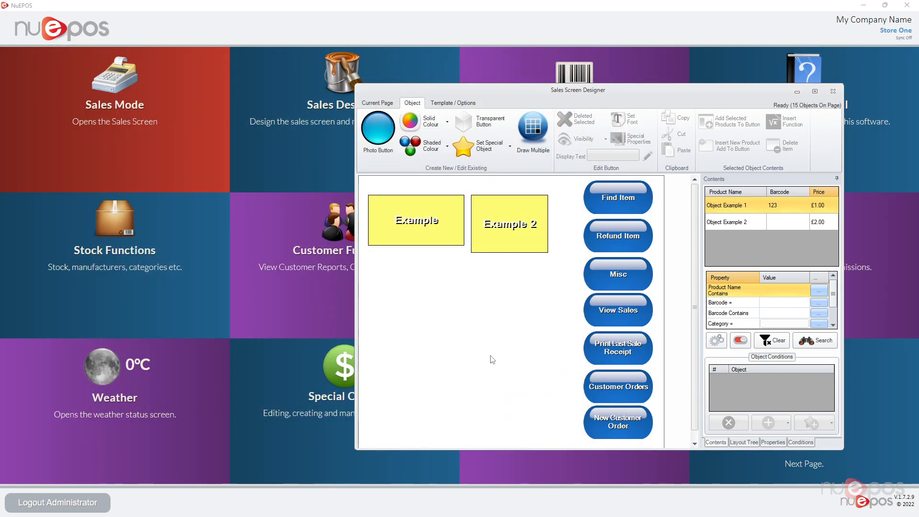
click(499, 233)
click(438, 221)
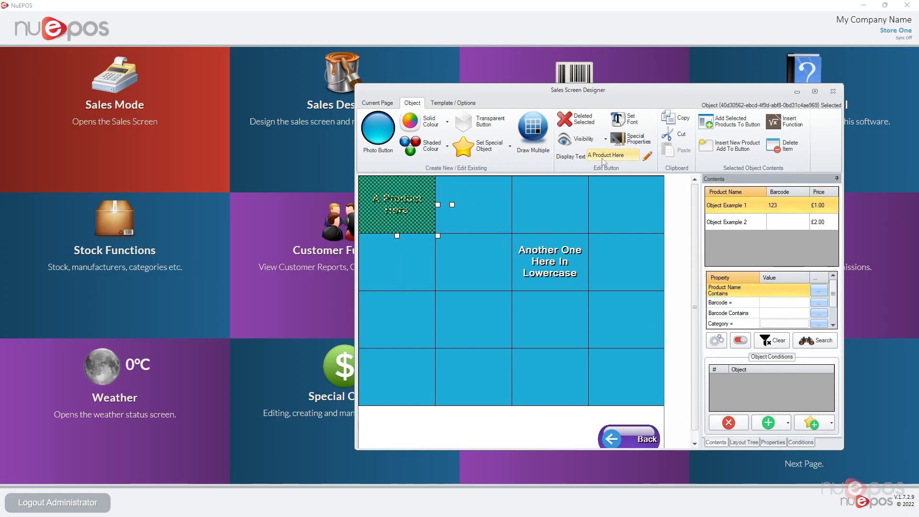
- Clear the display text of the "A Product Here" and "Another One Here In Lowercase" buttons
click(620, 159)
key(BackSpace)
click(614, 349)
click(550, 268)
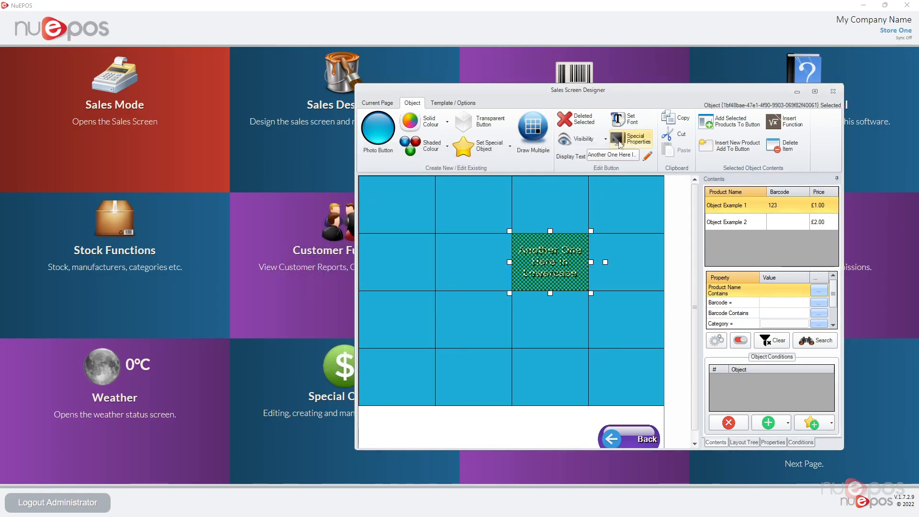
click(622, 156)
key(BackSpace)
click(616, 350)
- Assign Object Example 1 to the first blue button and Object Example 2 to the one beside it, and deselect
click(397, 204)
click(769, 426)
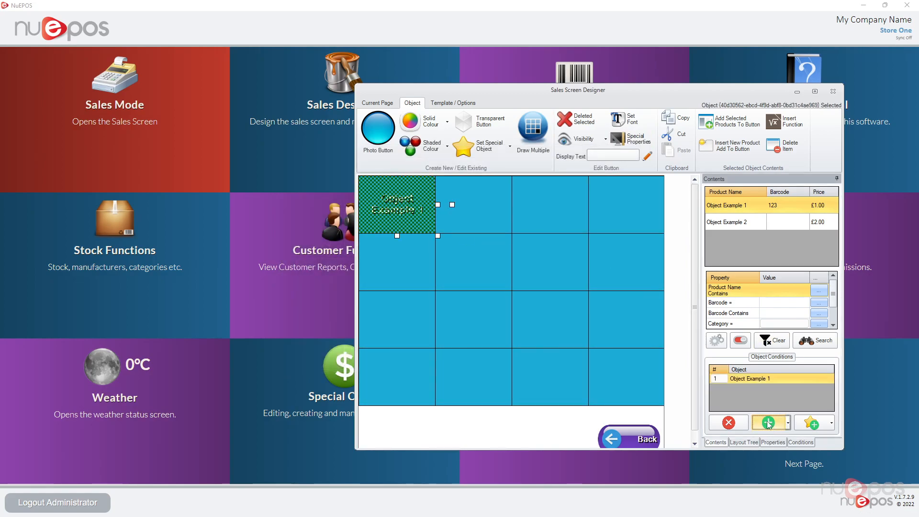
click(474, 204)
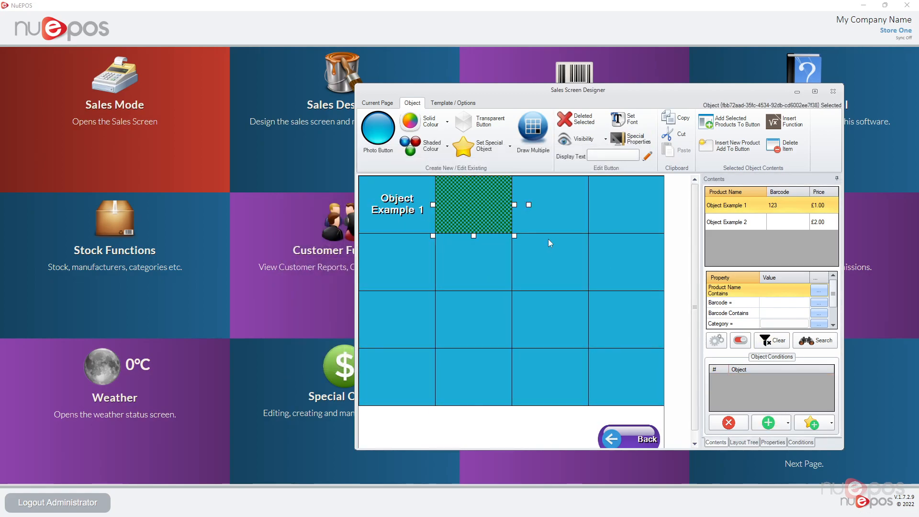
click(752, 223)
click(768, 422)
click(485, 425)
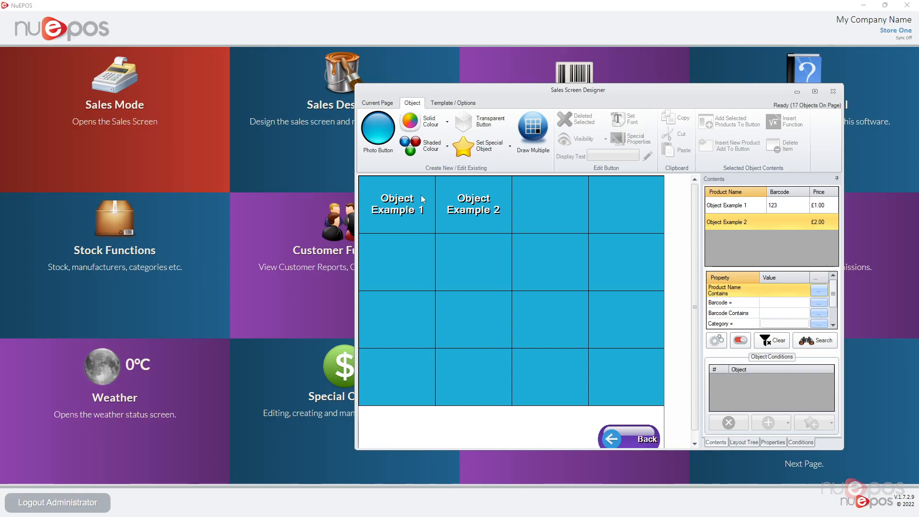
- Add a transparent button and shrink it into the upper-right corner of the Object Example 1 button
click(481, 126)
drag(432, 259, 431, 210)
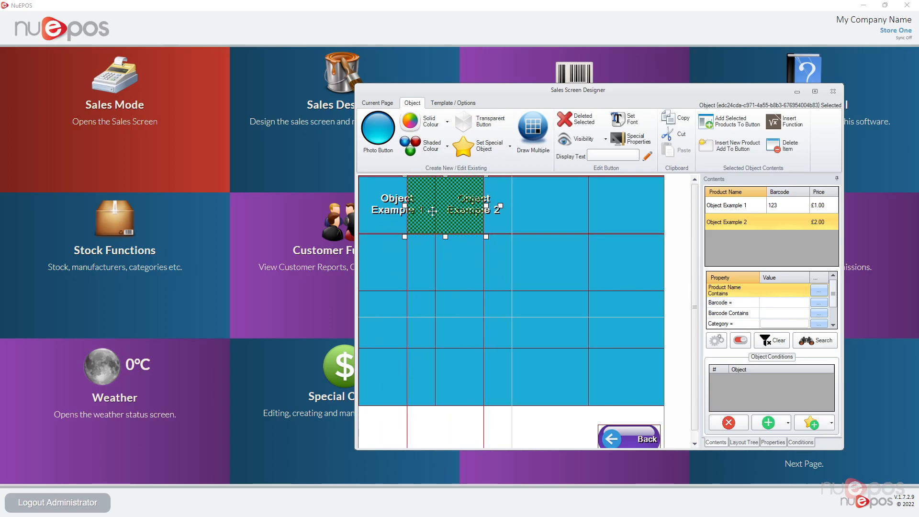
drag(482, 236, 437, 197)
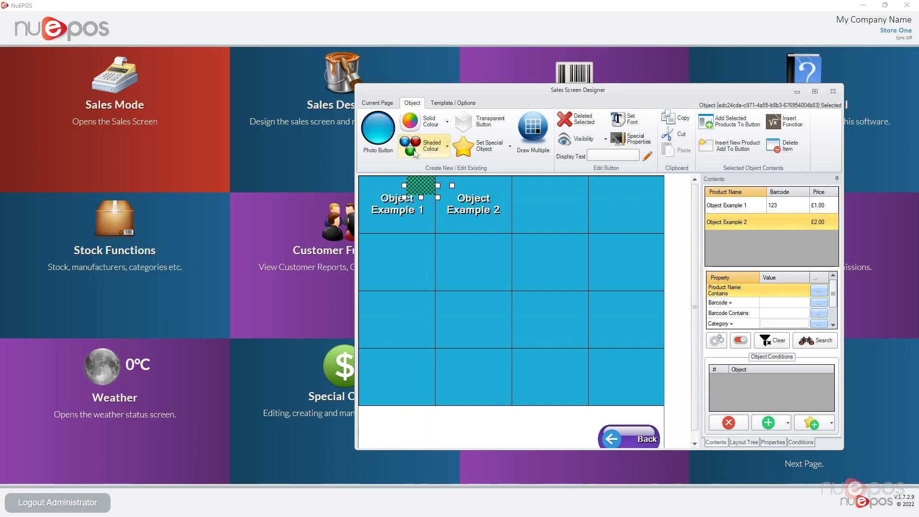
- Make the small transparent button a Specific Product Quantity special object for Object Example 1, and deselect it
click(494, 149)
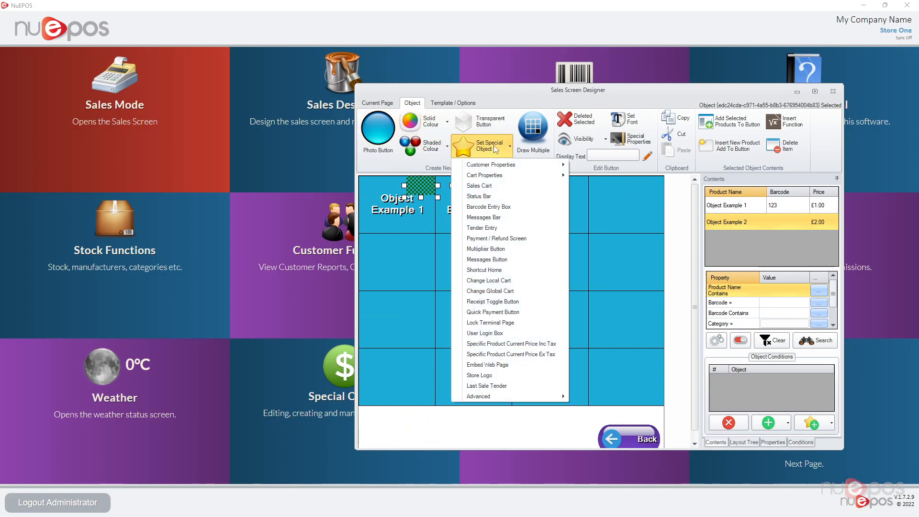
mouse_move(519, 179)
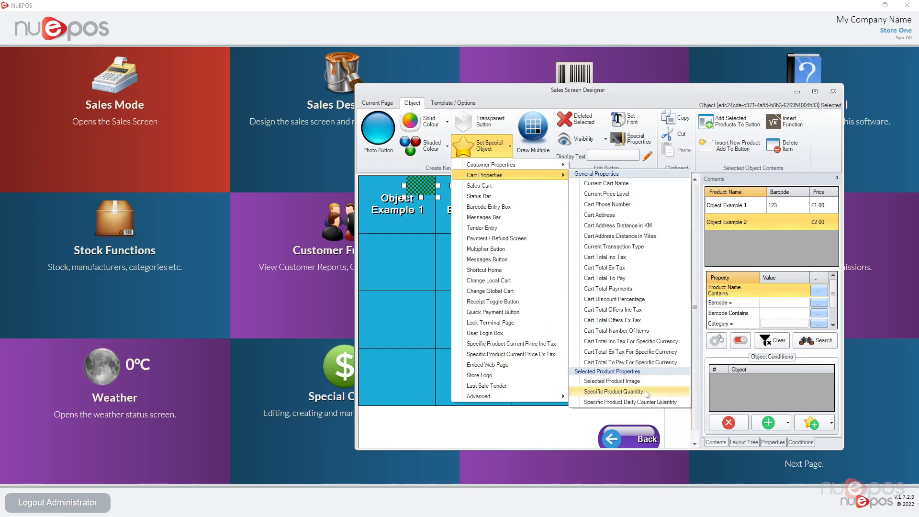
click(614, 391)
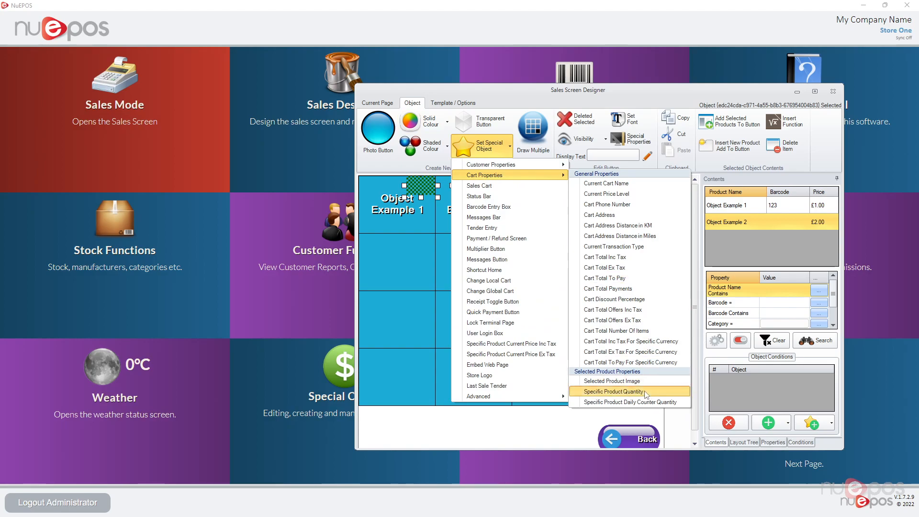
text(object)
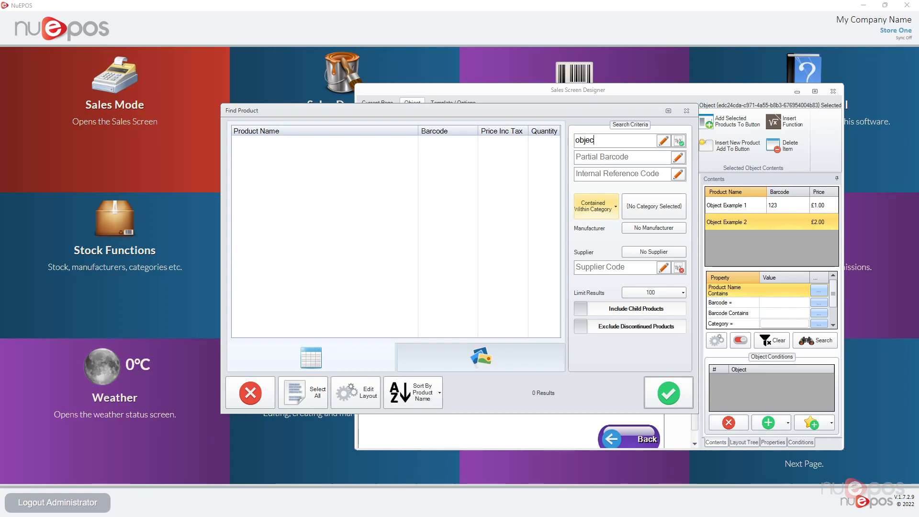
key(Return)
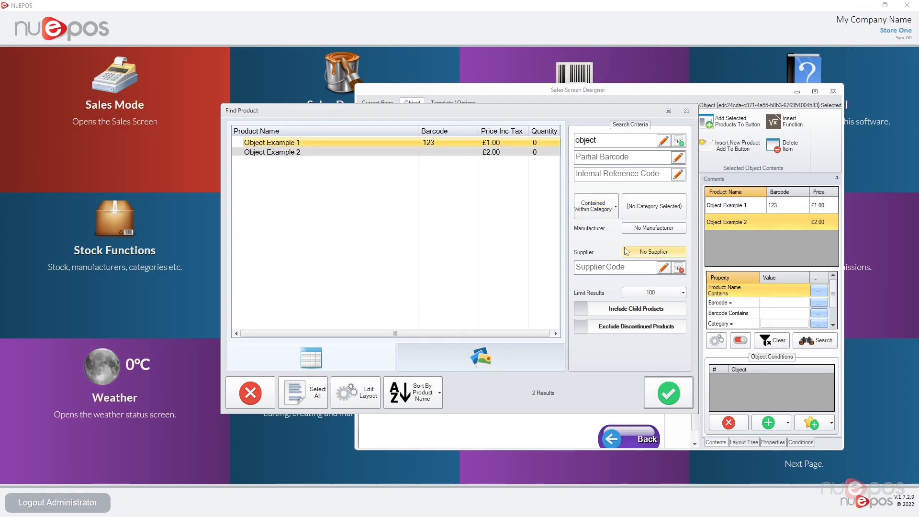
click(661, 398)
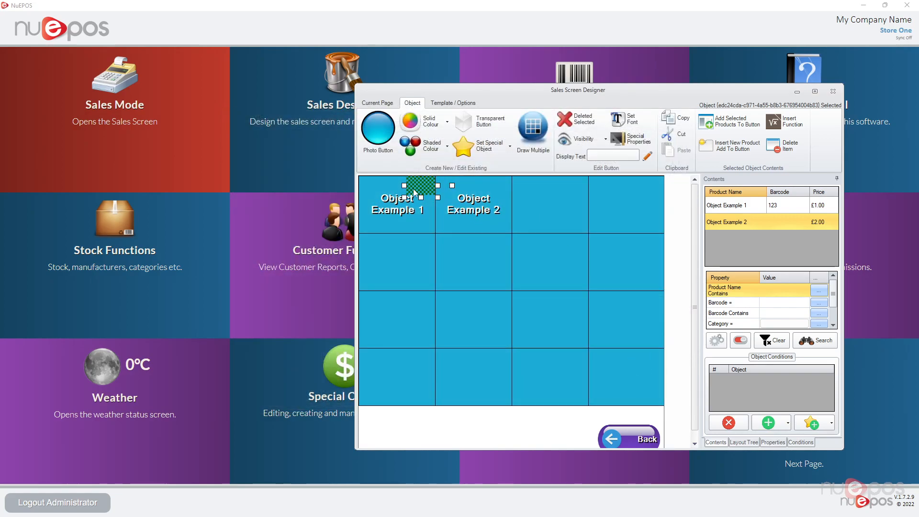
click(497, 431)
- Add another transparent button and shrink it into the upper-right corner of the Object Example 2 button
click(475, 131)
drag(446, 255, 476, 209)
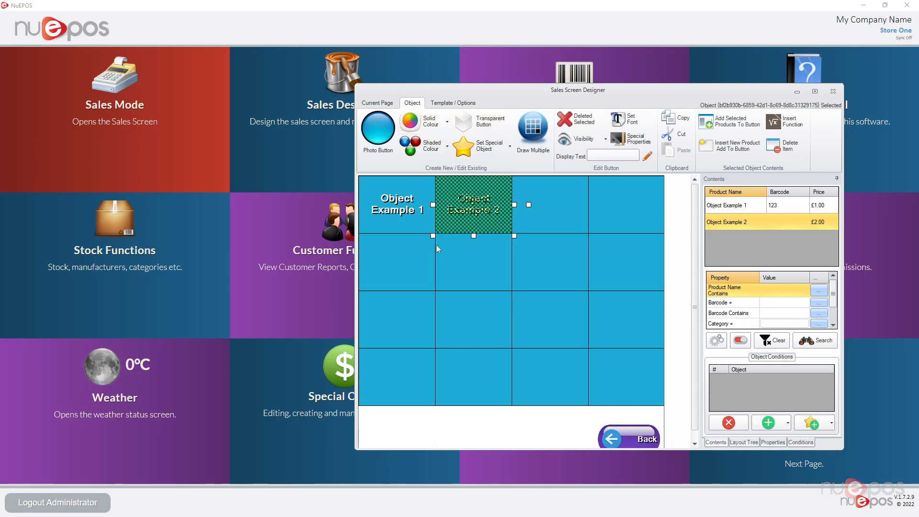
mouse_move(433, 236)
mouse_down()
mouse_move(474, 189)
mouse_move(485, 196)
mouse_up()
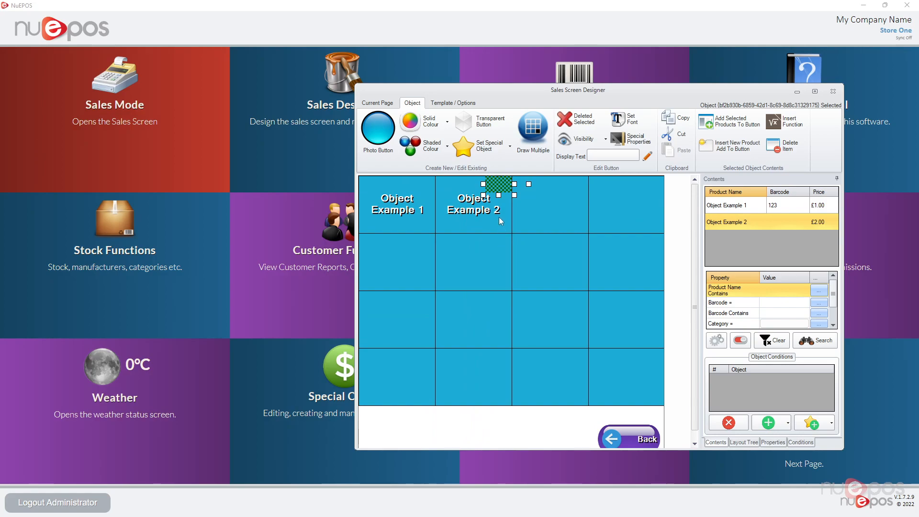
- Make the second small transparent button a Specific Product Quantity special object for Object Example 2
click(482, 147)
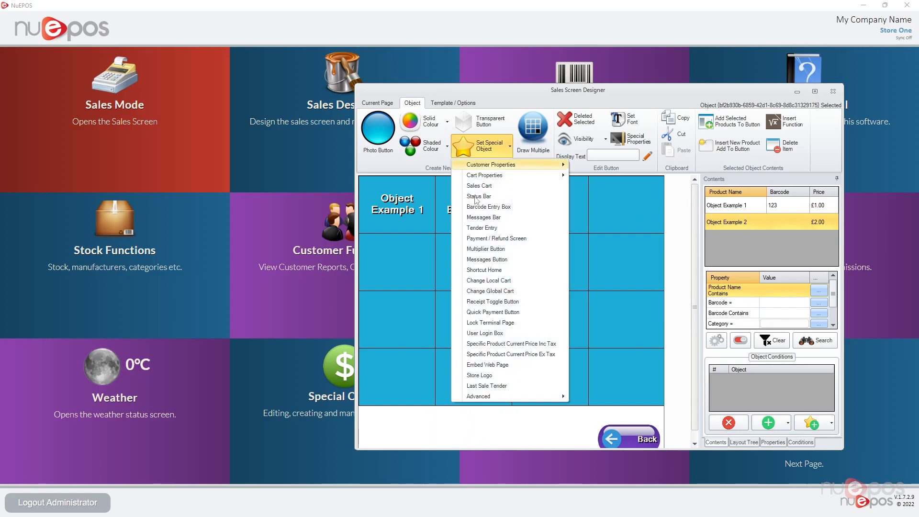
mouse_move(508, 176)
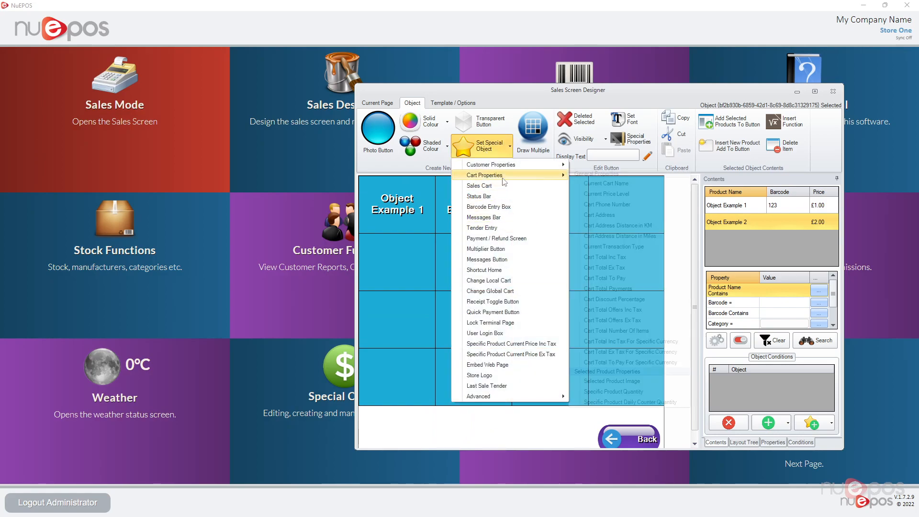
click(636, 392)
text(obj)
click(489, 152)
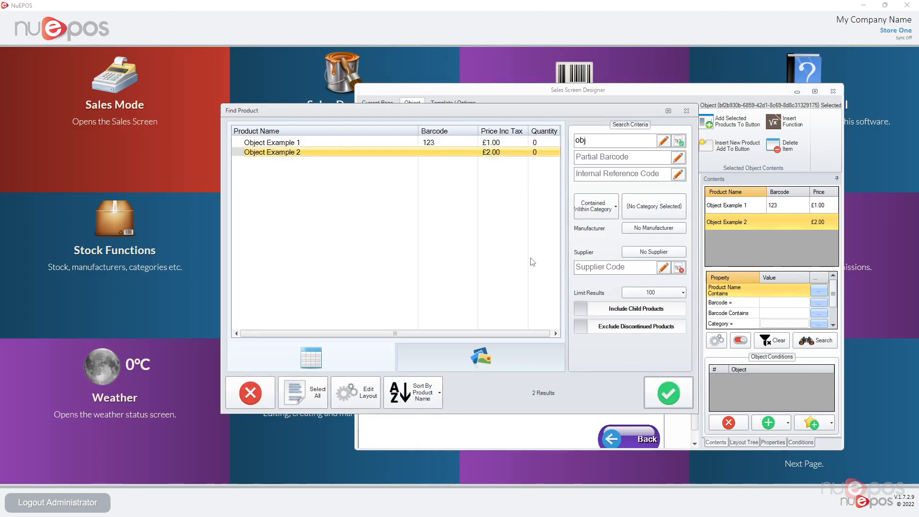
click(669, 394)
- Edit the product Object Example 2, set its stock quantity to 4, and save it
right_click(819, 226)
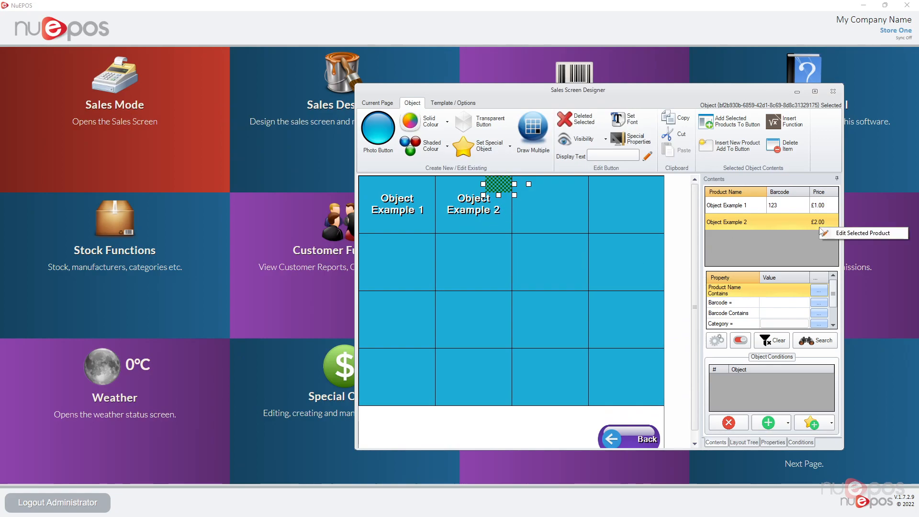
click(841, 235)
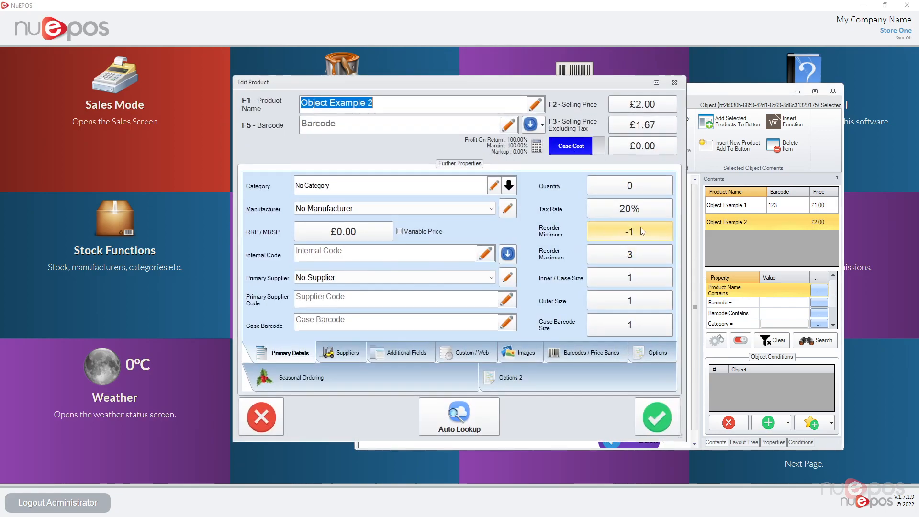
click(627, 188)
text(4)
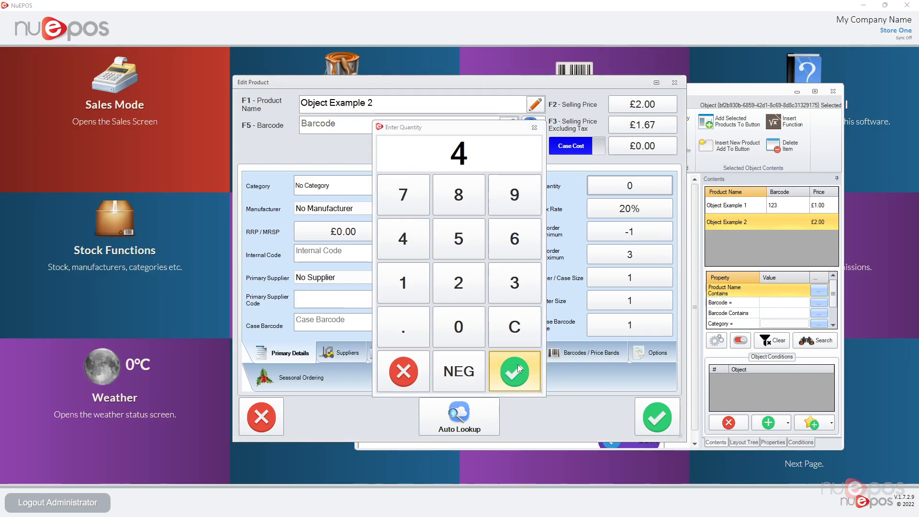
click(516, 372)
click(657, 417)
- Edit the product Object Example 1, set its stock quantity to 2, and save it
click(793, 207)
right_click(792, 206)
click(802, 217)
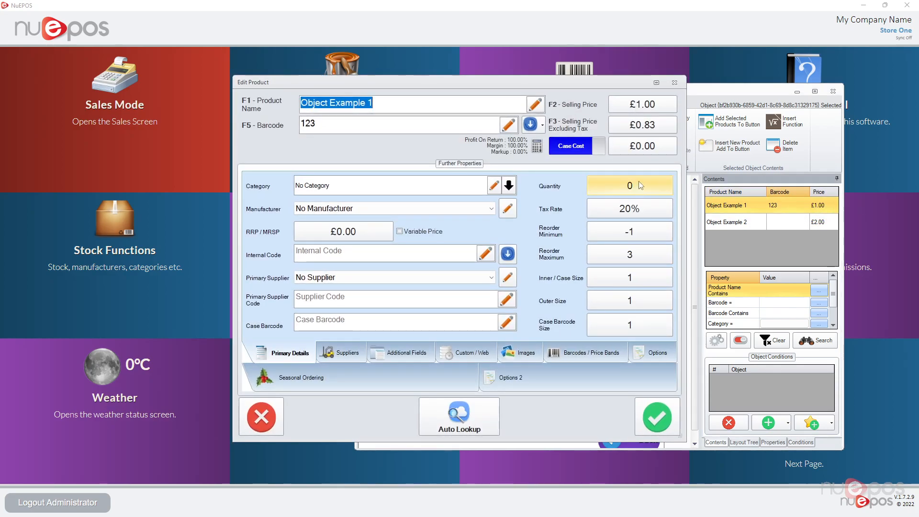
click(641, 185)
text(2)
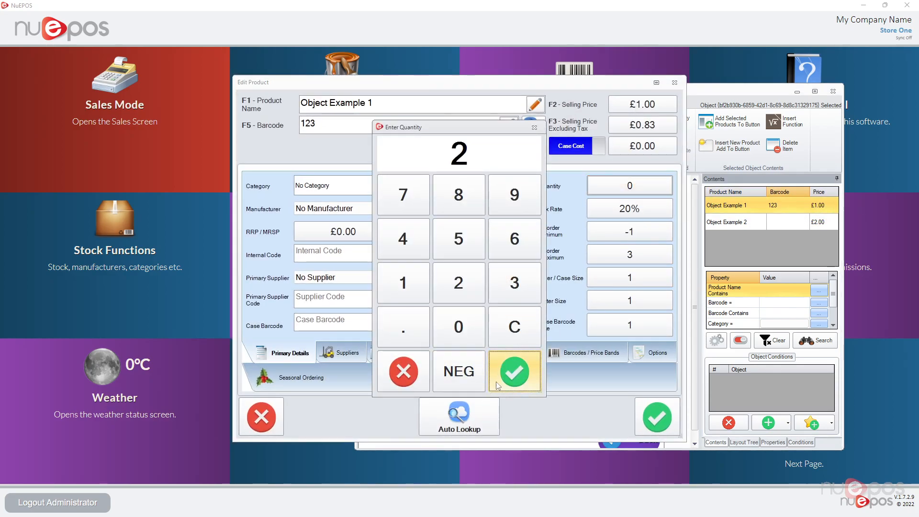
click(516, 372)
click(651, 421)
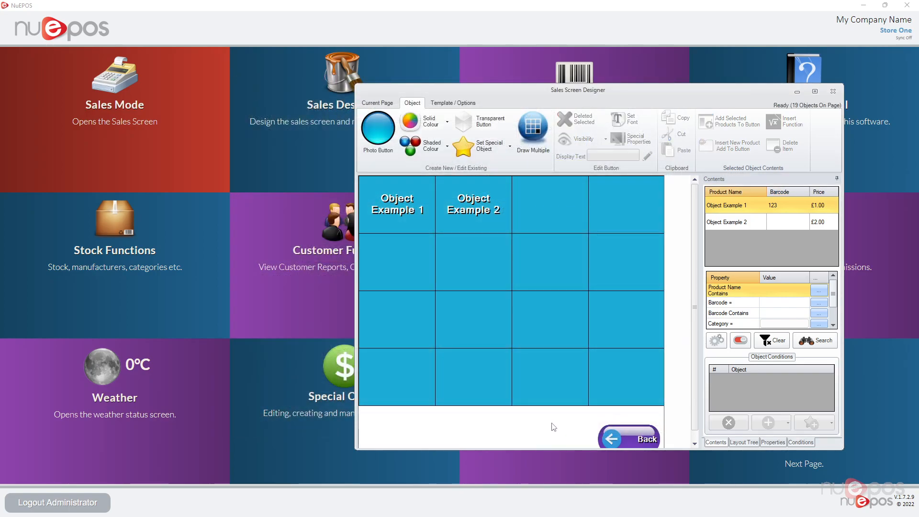
- Start Sales Mode, view the stock quantities on the Example page's product buttons, and exit the sales screen
drag(615, 94, 626, 96)
click(139, 99)
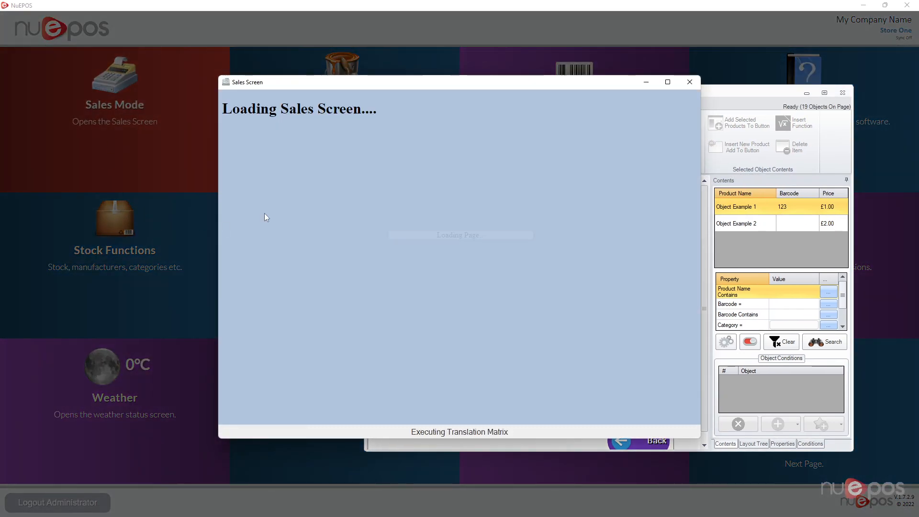
click(443, 139)
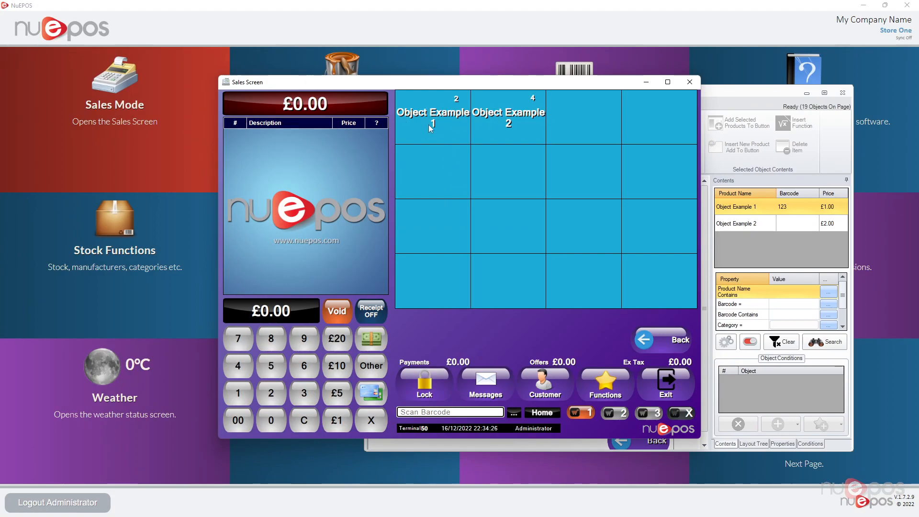
click(657, 338)
click(657, 387)
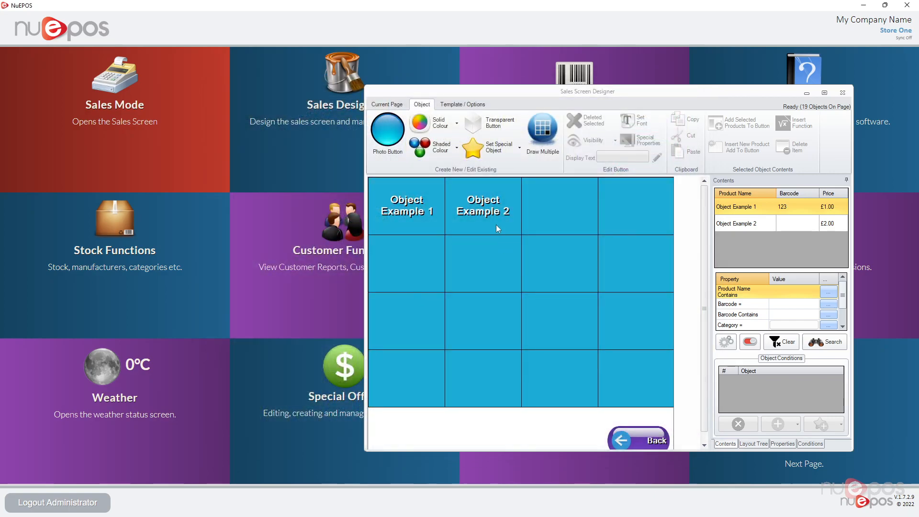
- Select the small quantity button on Object Example 1 and look through the available special object types
click(437, 211)
click(465, 405)
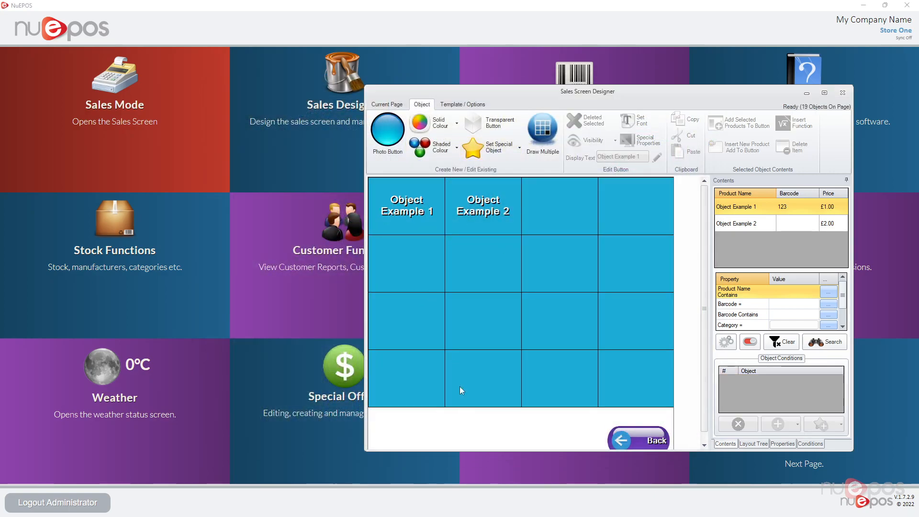
click(441, 185)
click(520, 147)
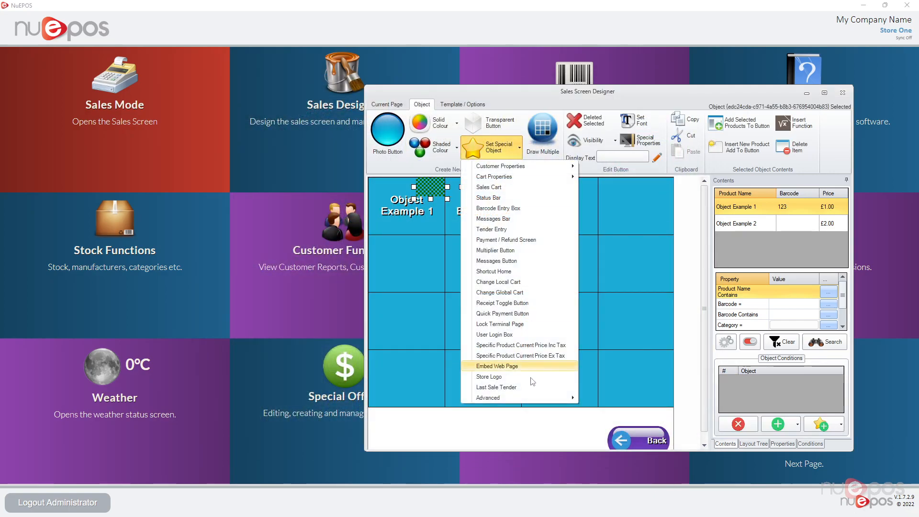
mouse_move(533, 400)
mouse_move(533, 177)
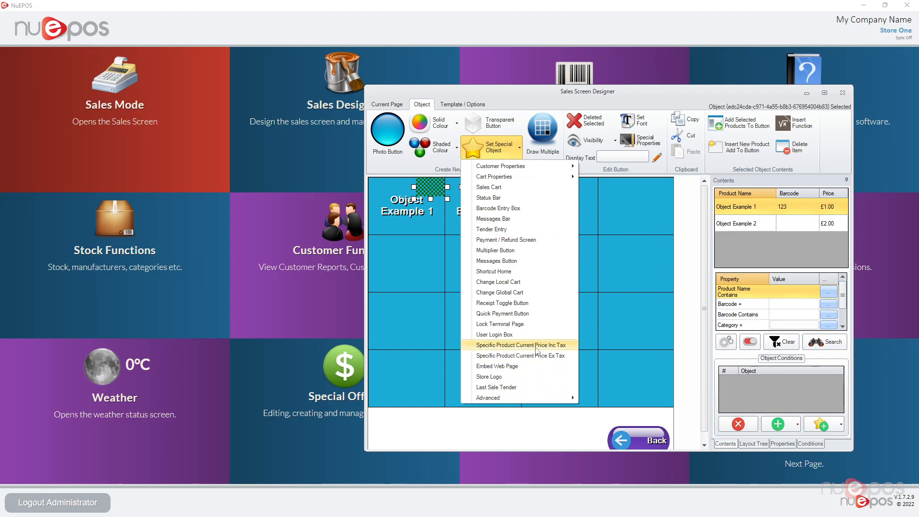
- Set the small button on Object Example 1 to show that product's Specific Product Current Price Inc Tax
click(536, 346)
text(obj)
click(491, 142)
click(669, 393)
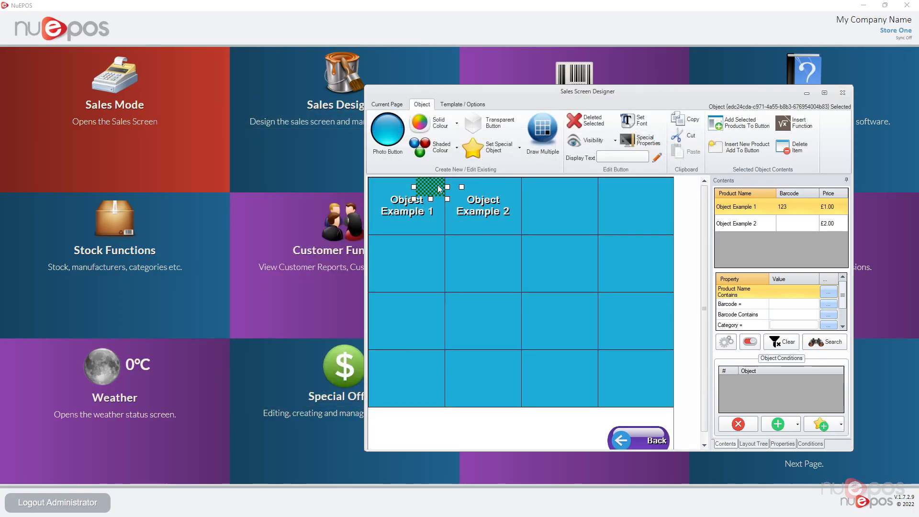
- Start Sales Mode, open the Example page, and add Object Example 1 to the sale three times
click(169, 116)
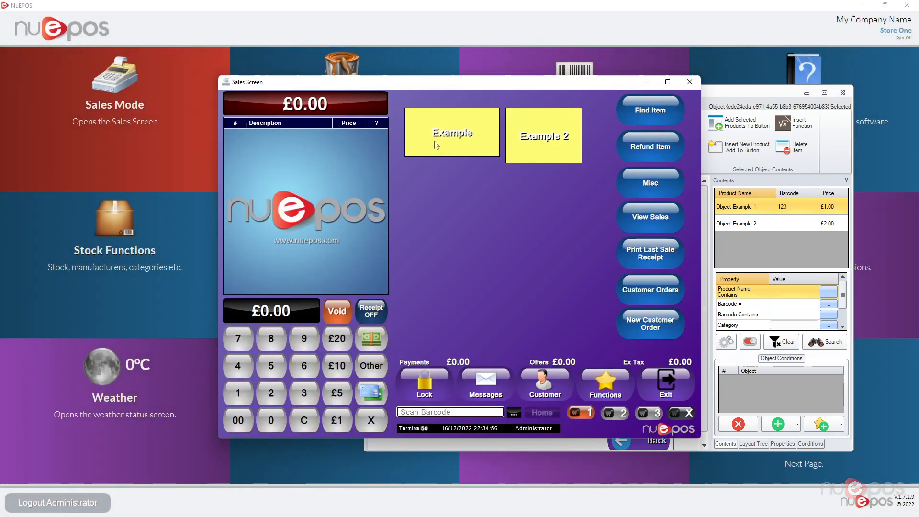
click(434, 141)
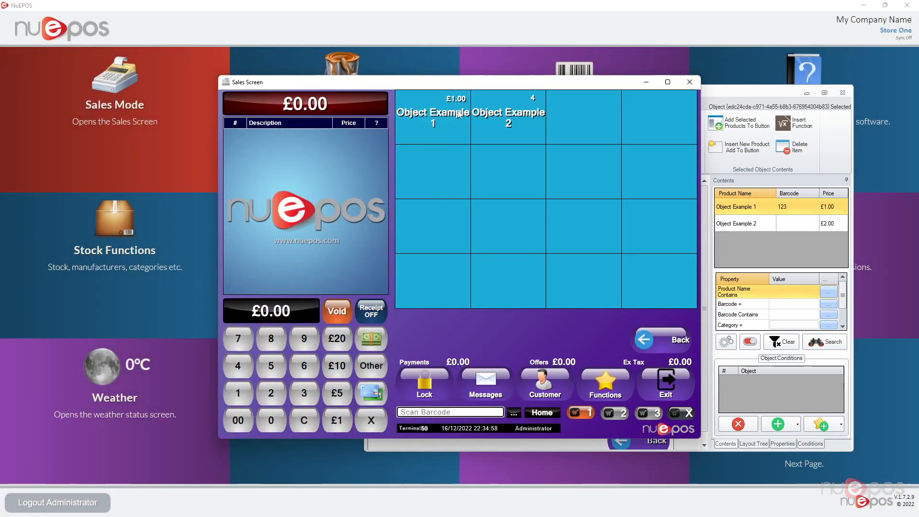
click(442, 125)
click(441, 124)
click(440, 125)
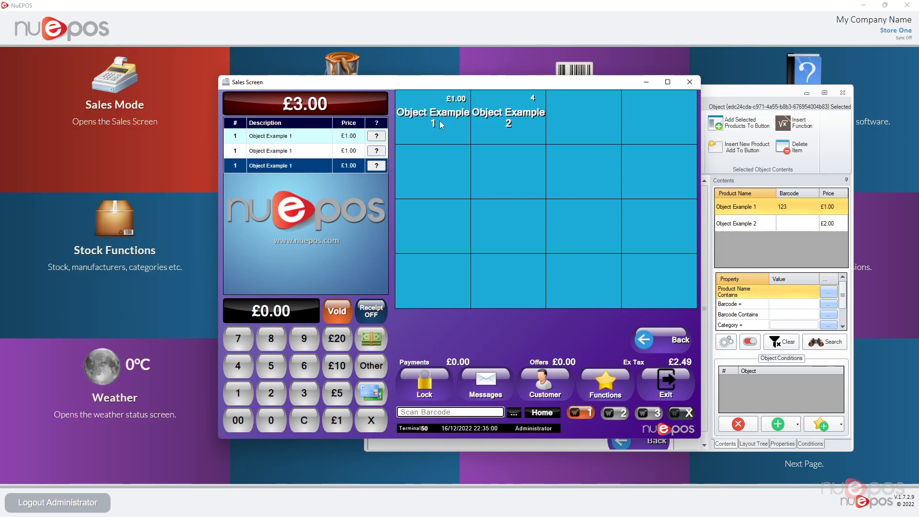
- Void all three Object Example 1 items and exit the sales screen
click(339, 312)
click(340, 313)
click(339, 313)
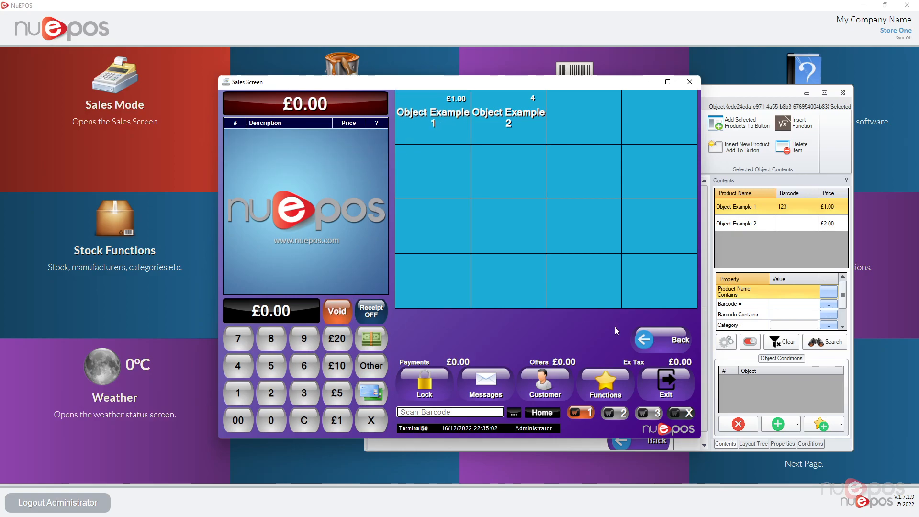
click(646, 345)
click(654, 386)
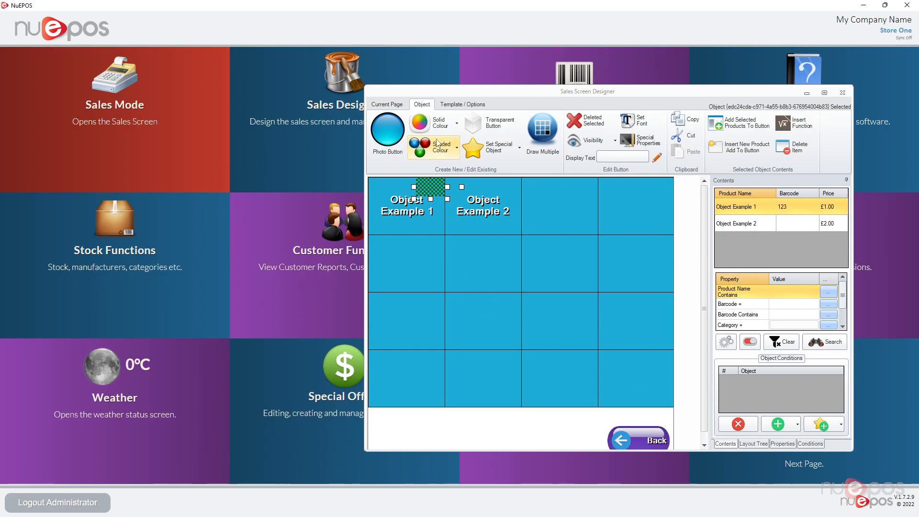
- Go back to the main page and draw a beige photo button labelled Top Products below the two Example buttons
click(391, 103)
click(392, 105)
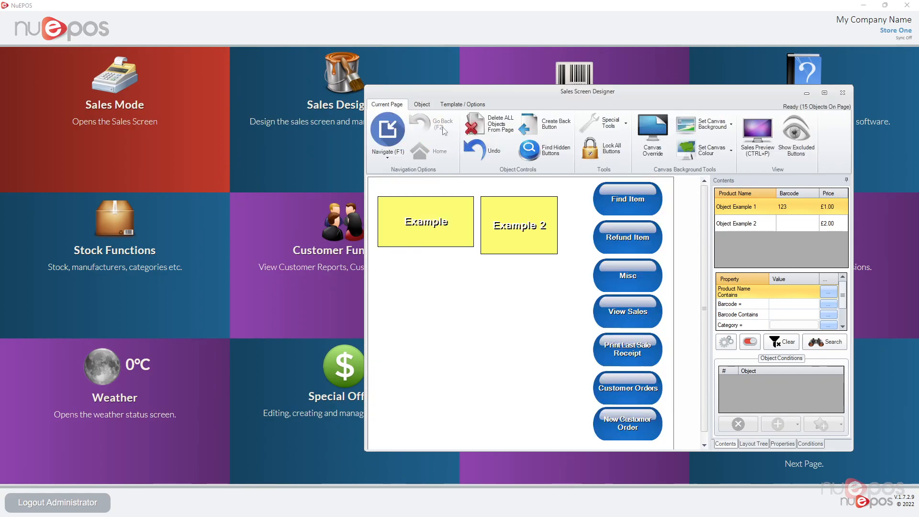
click(423, 104)
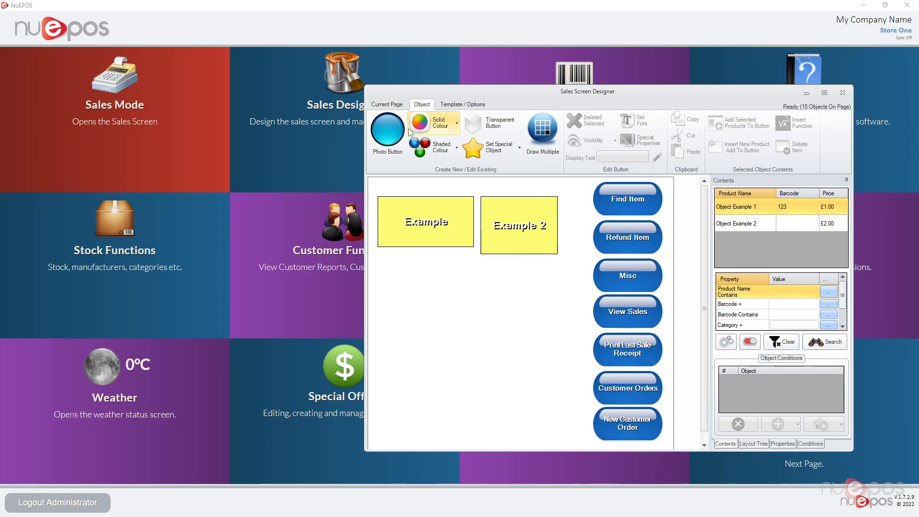
click(399, 135)
click(487, 258)
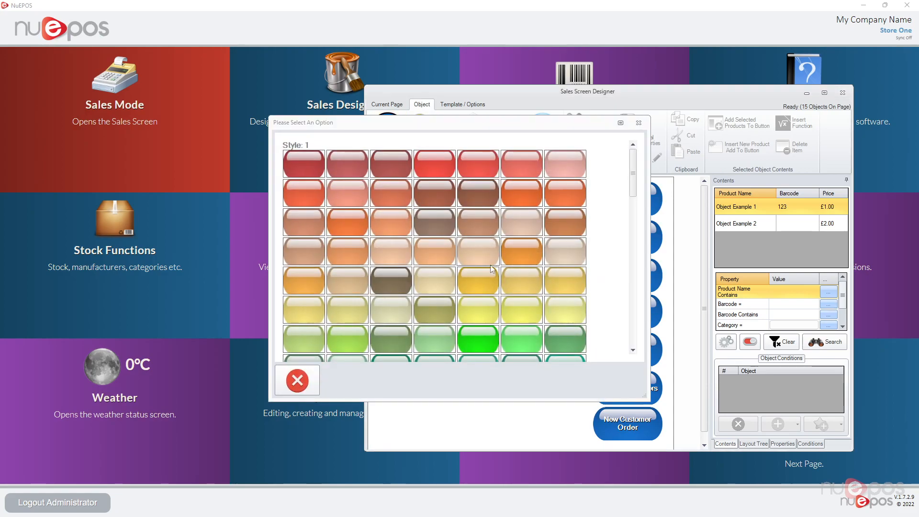
drag(434, 238, 509, 333)
click(606, 163)
text(Top Products)
key(Return)
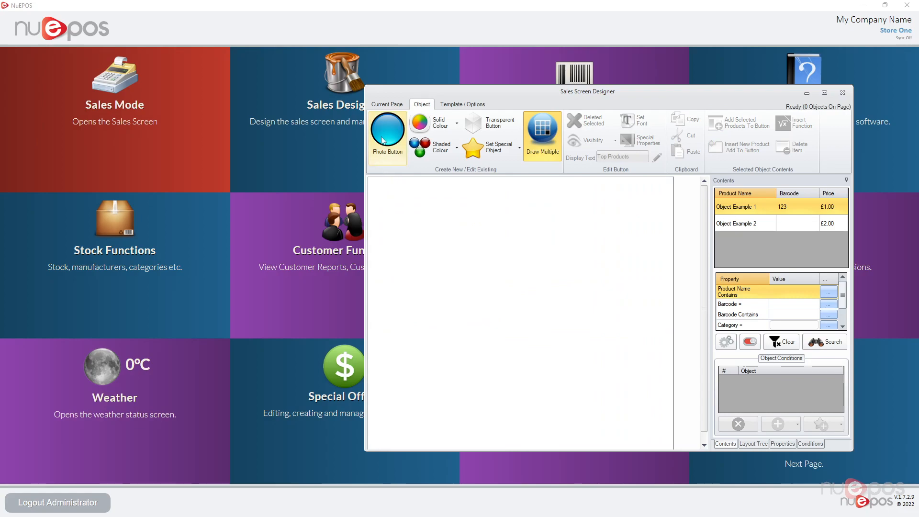
- Fill the empty Top Products page with a two-by-two grid of red photo buttons using Draw Multiple
click(543, 128)
click(516, 166)
click(515, 195)
click(515, 327)
click(403, 238)
click(515, 371)
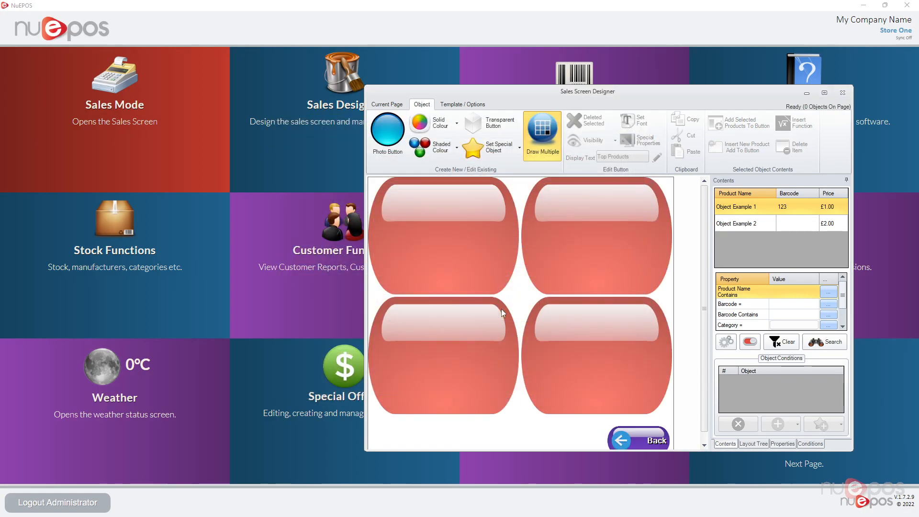
- Make the upper-left button of the grid a Customer Top Product object with position 1
click(482, 242)
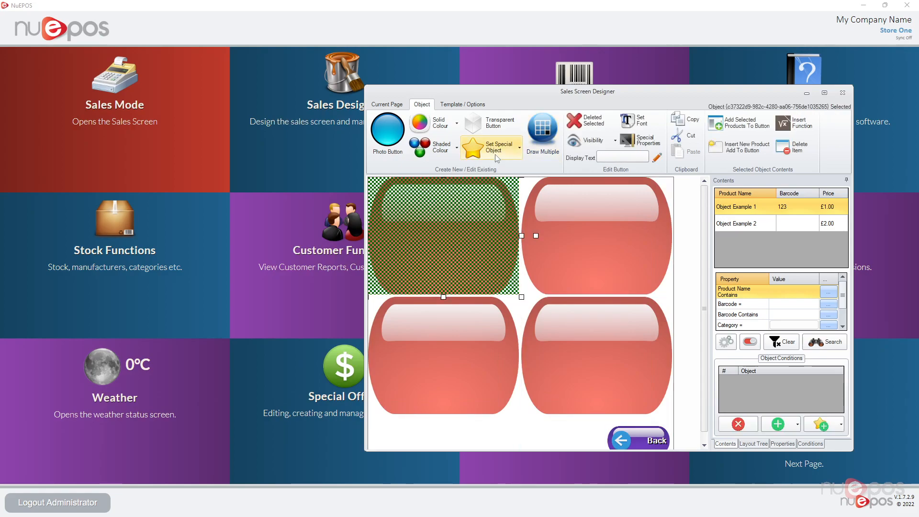
click(498, 154)
mouse_move(498, 176)
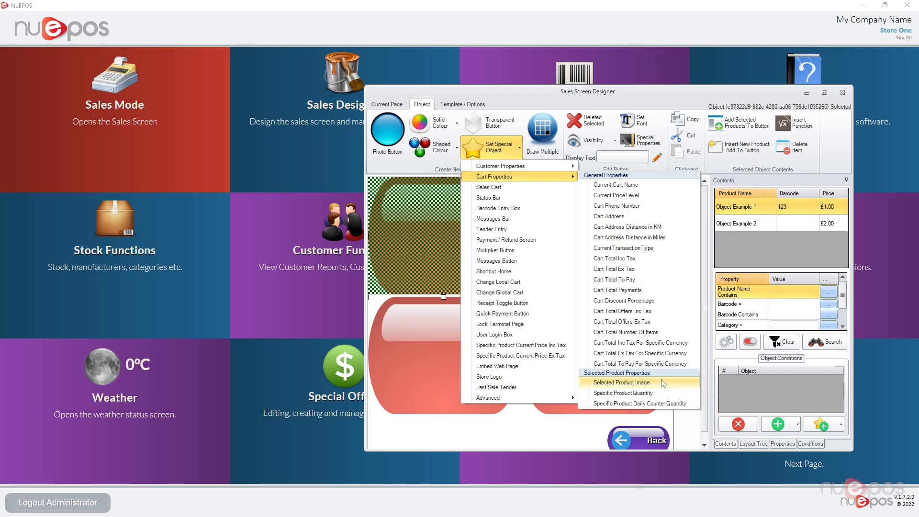
mouse_move(562, 168)
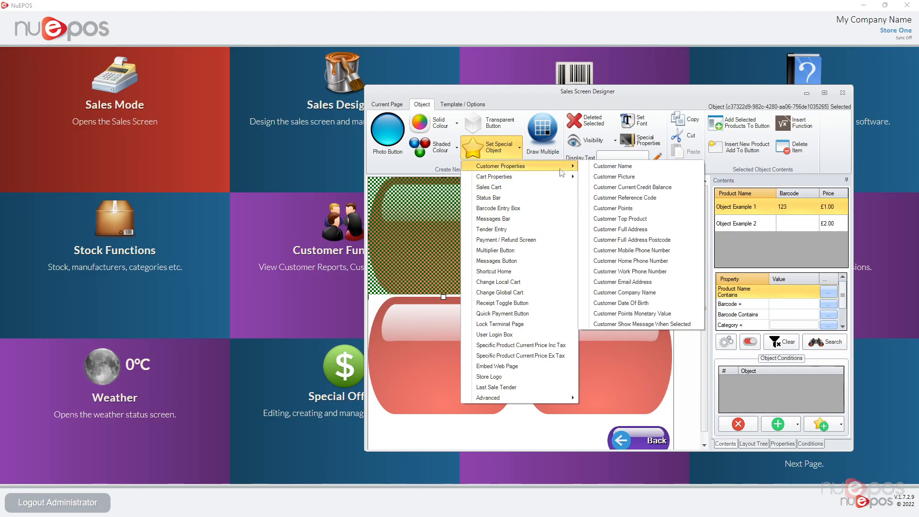
click(643, 219)
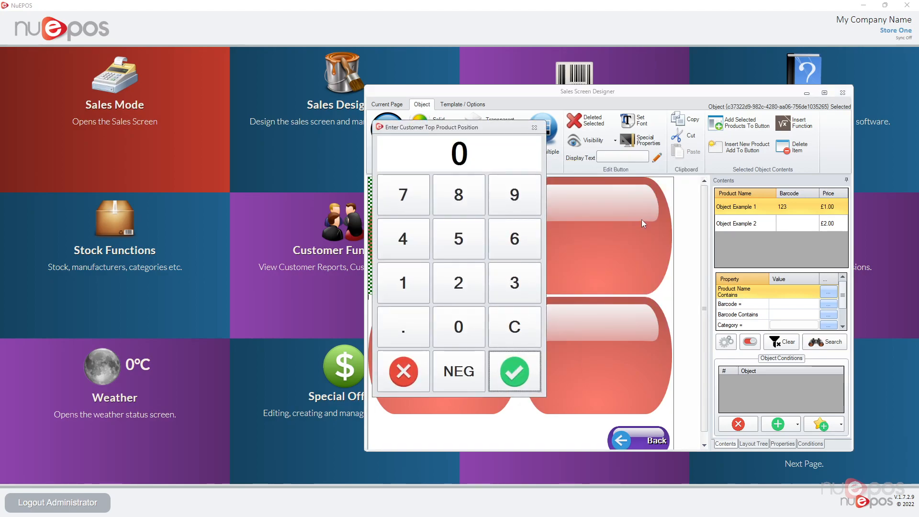
text(1)
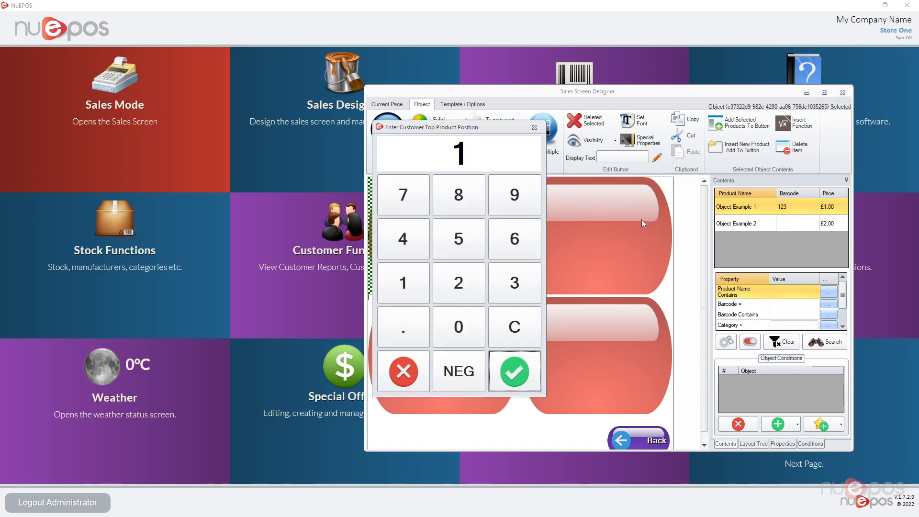
key(Return)
- Make the upper-right button of the grid a Customer Top Product object with position 2
click(641, 219)
click(499, 155)
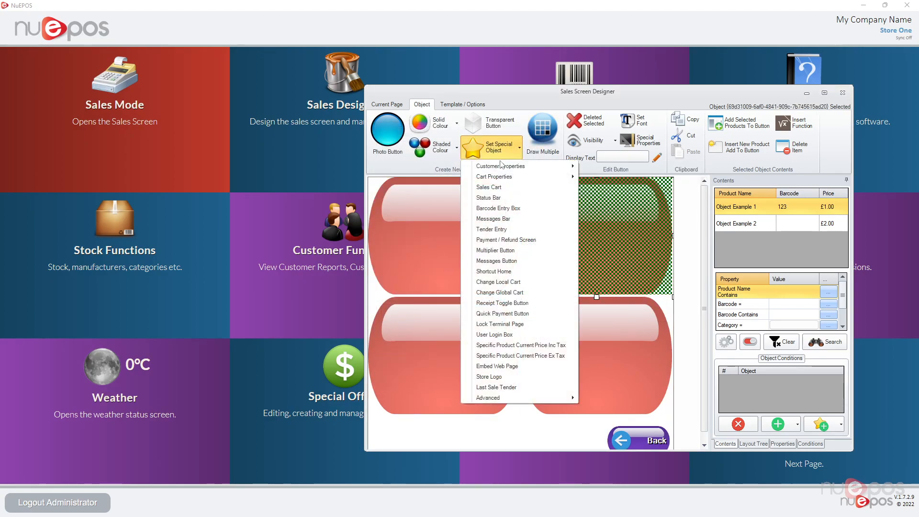
click(640, 223)
text(2)
key(Return)
click(498, 221)
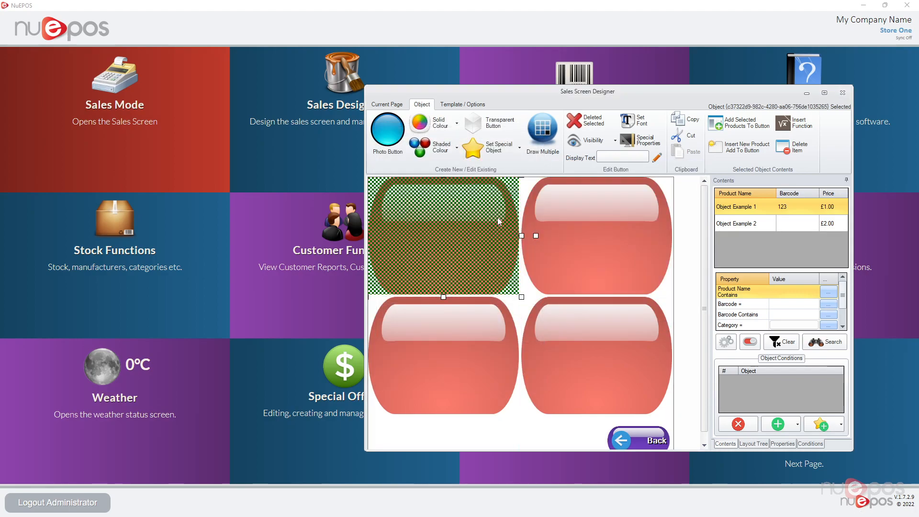
click(604, 219)
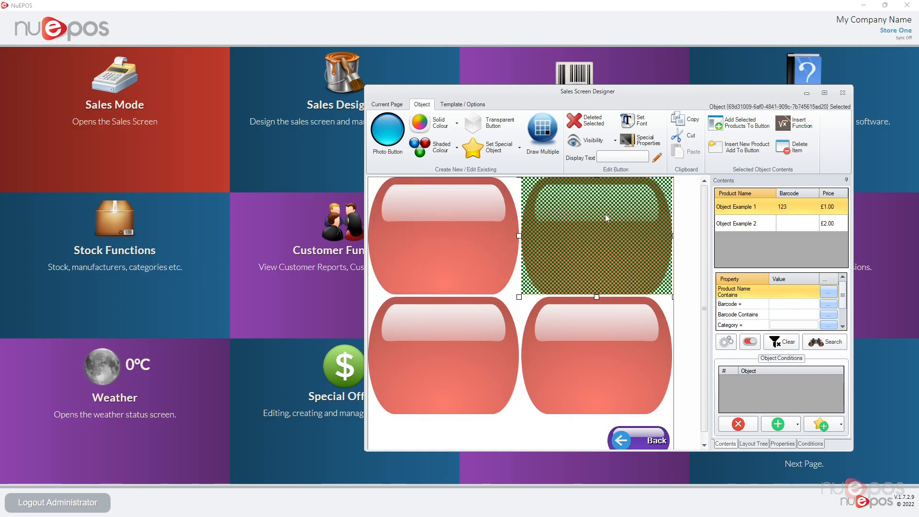
- Make the lower-left button of the grid a Customer Top Product object with the next position in sequence
click(470, 307)
click(499, 146)
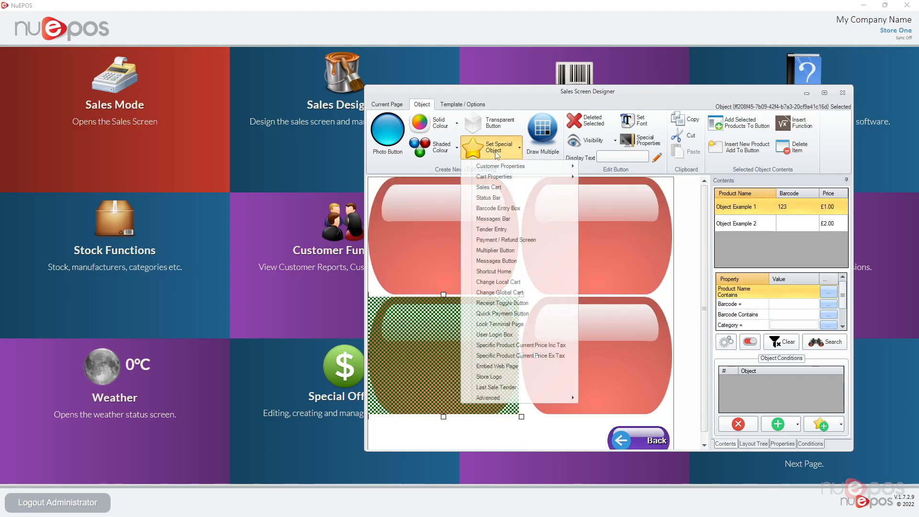
mouse_move(512, 169)
click(622, 218)
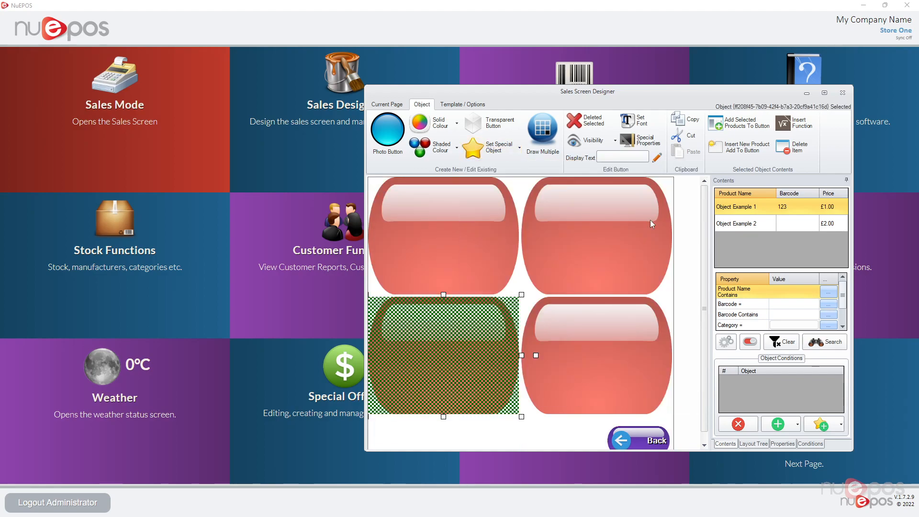
key(Return)
- Make the lower-right button of the grid a Customer Top Product object with position 4
click(623, 350)
click(498, 146)
mouse_move(527, 166)
click(639, 220)
key(Return)
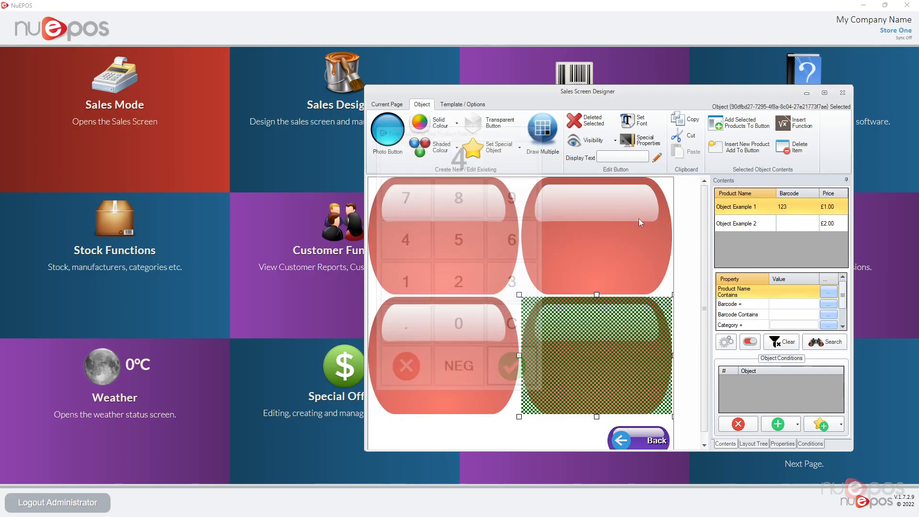
click(530, 437)
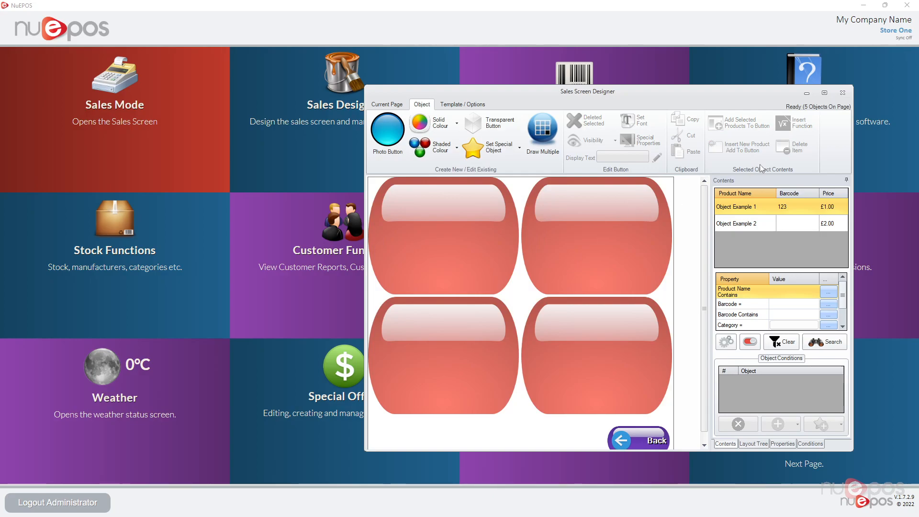
- Close the designer and, in Sales Mode, create and save a new customer with the first name NuEPOS
click(843, 93)
click(183, 129)
click(547, 381)
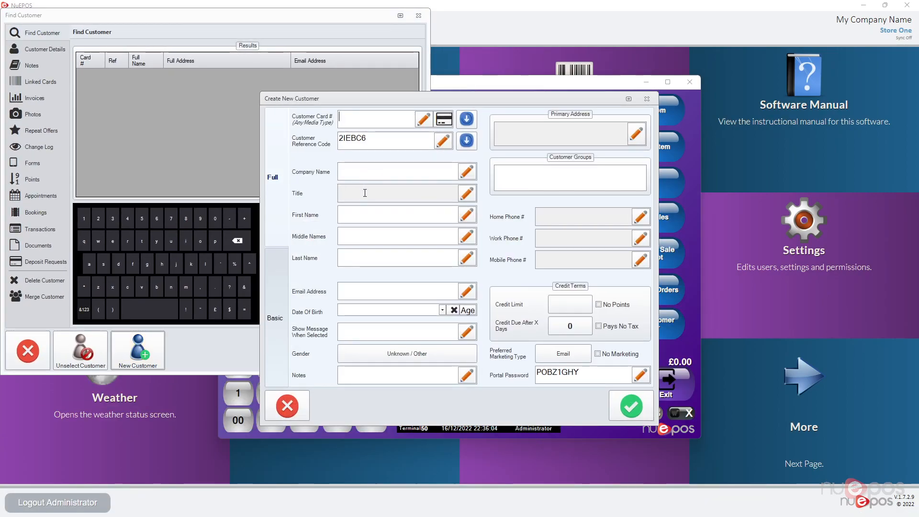
click(360, 194)
click(388, 364)
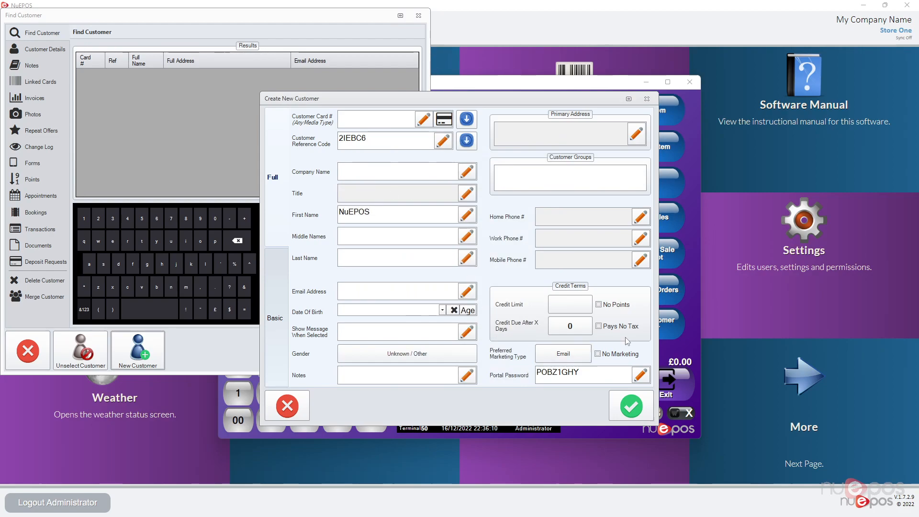
click(631, 406)
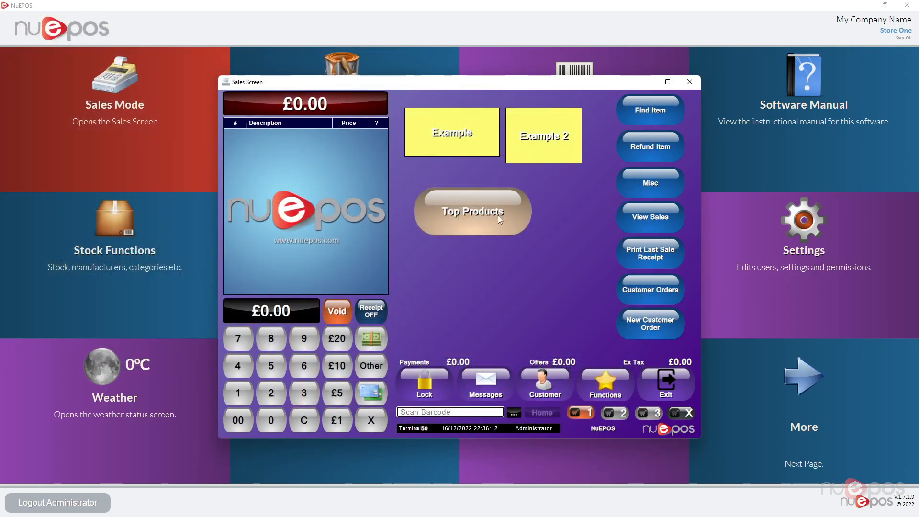
- Sell one Object Example 1 from the Example page to the NuEPOS customer and take cash payment
click(487, 152)
click(447, 122)
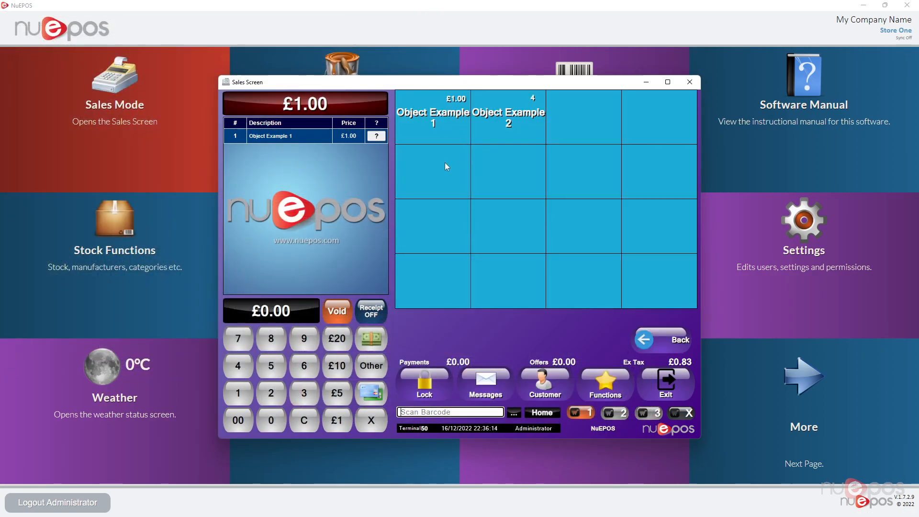
click(371, 341)
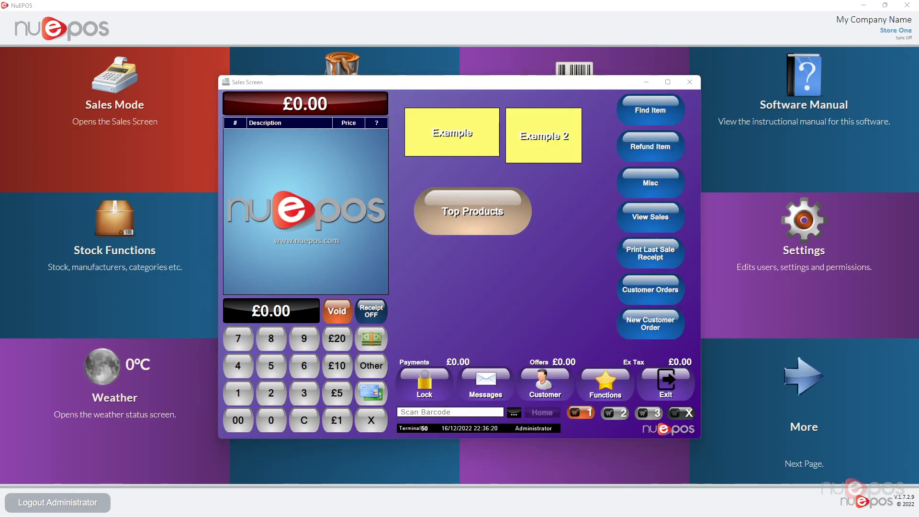
- Sell two Object Example 2 items from the Example page to the NuEPOS customer and take cash payment
click(479, 152)
click(493, 135)
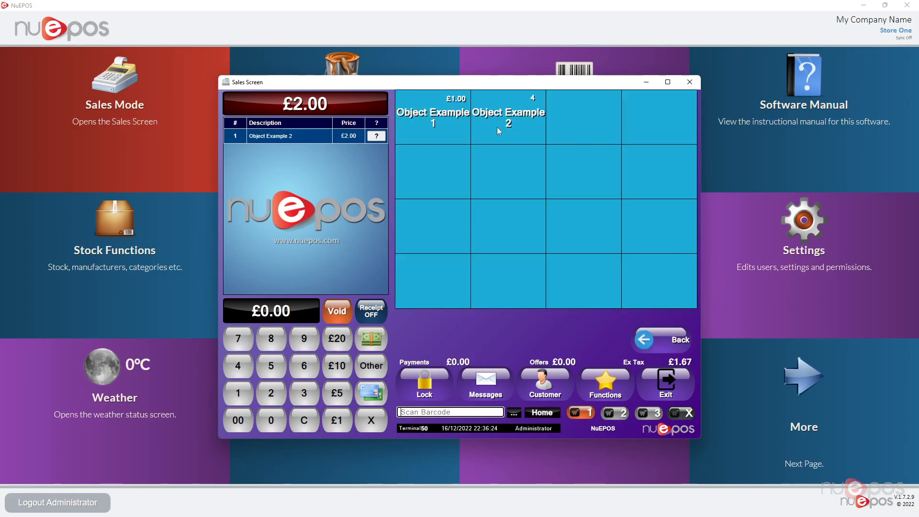
click(488, 125)
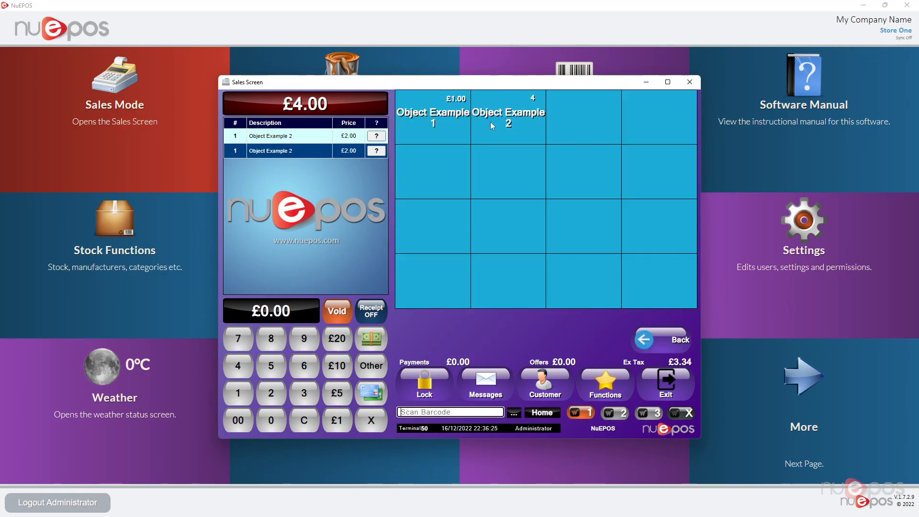
click(372, 344)
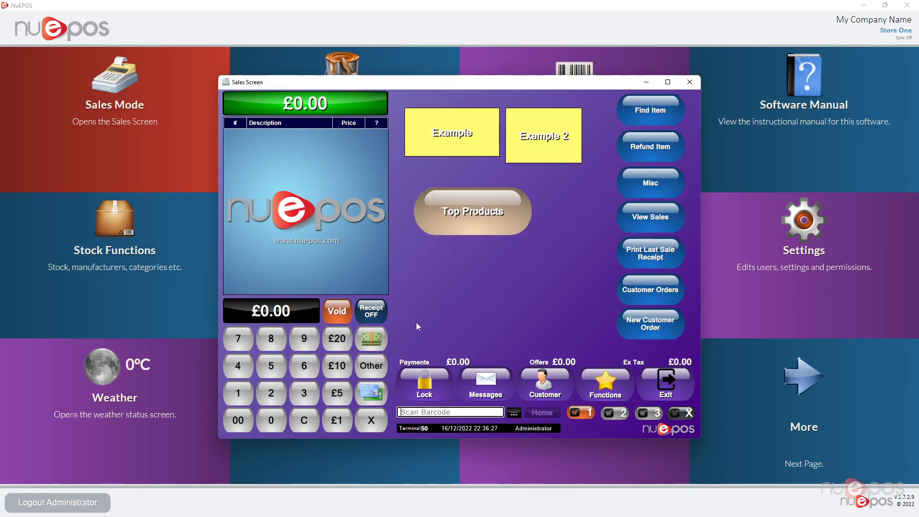
- View the Top Products page without a customer, and view it again with the NuEPOS customer selected
click(457, 204)
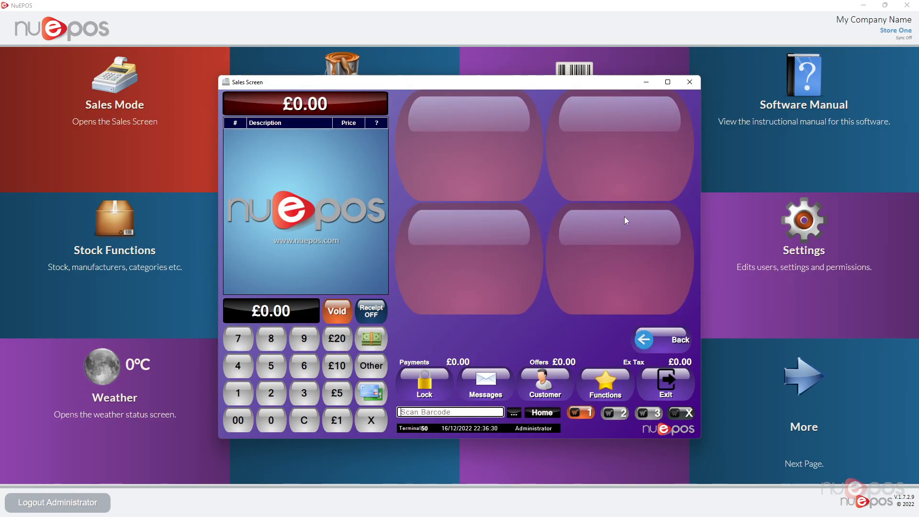
click(673, 341)
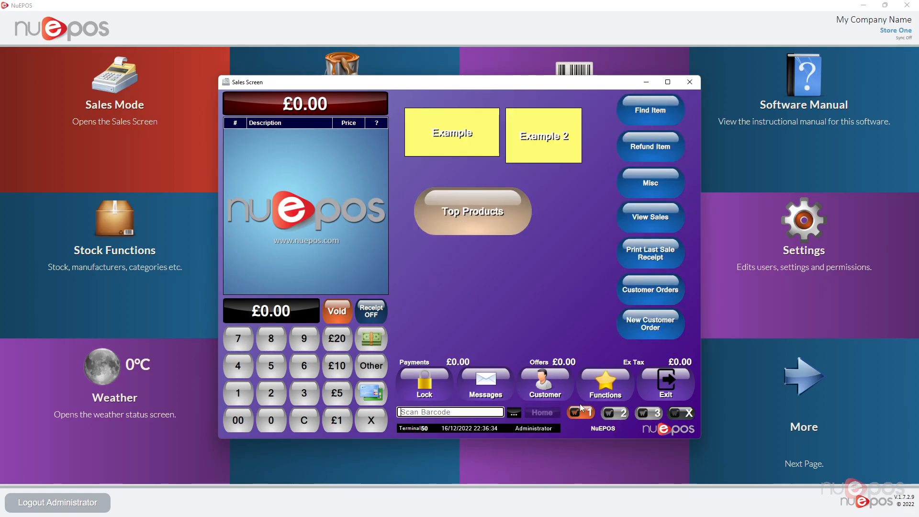
click(452, 216)
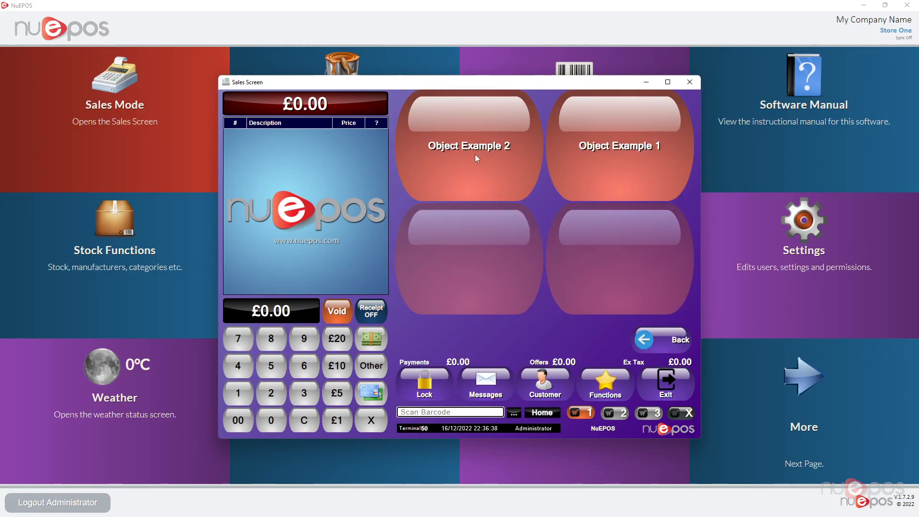
- Add Object Example 2 and Object Example 1 to the NuEPOS customer's sale twice each from the Top Products page
click(435, 154)
click(581, 137)
click(476, 136)
click(553, 152)
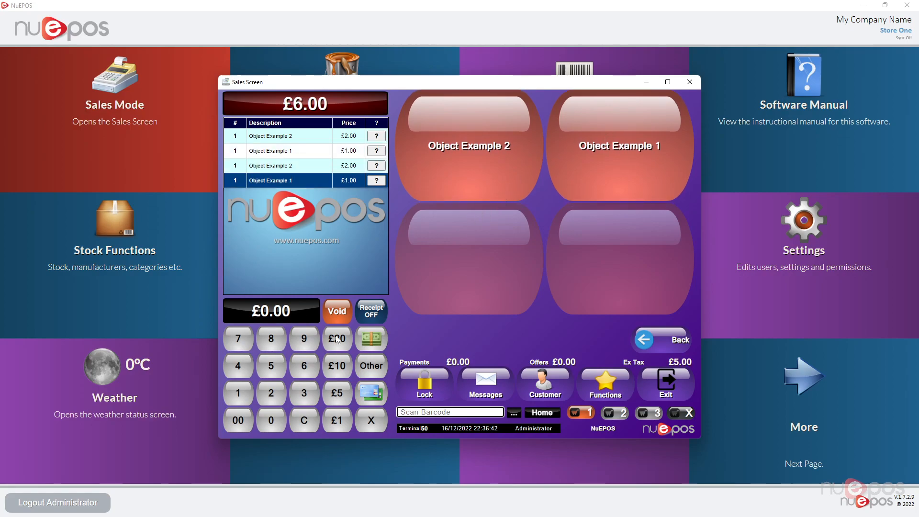
- Void all four items from the NuEPOS customer's sale and return to the main sales page
click(337, 312)
click(337, 312)
click(338, 312)
click(350, 309)
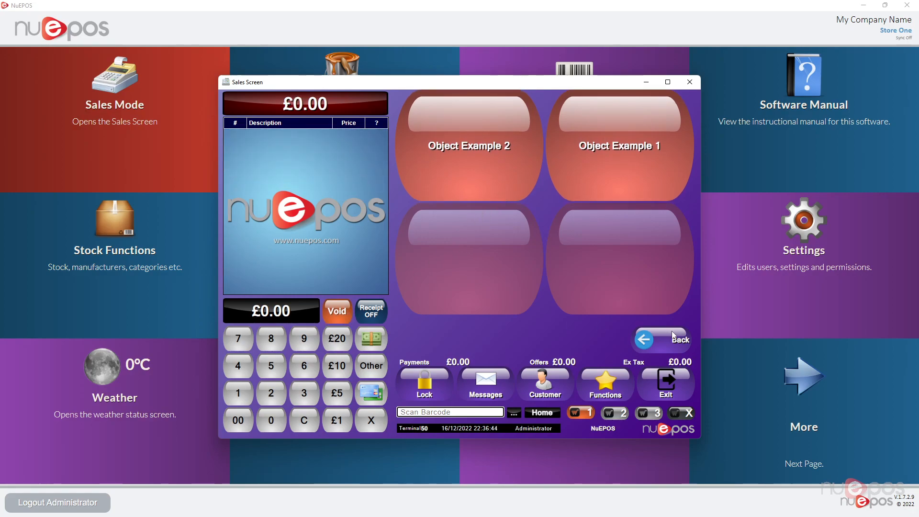
click(660, 336)
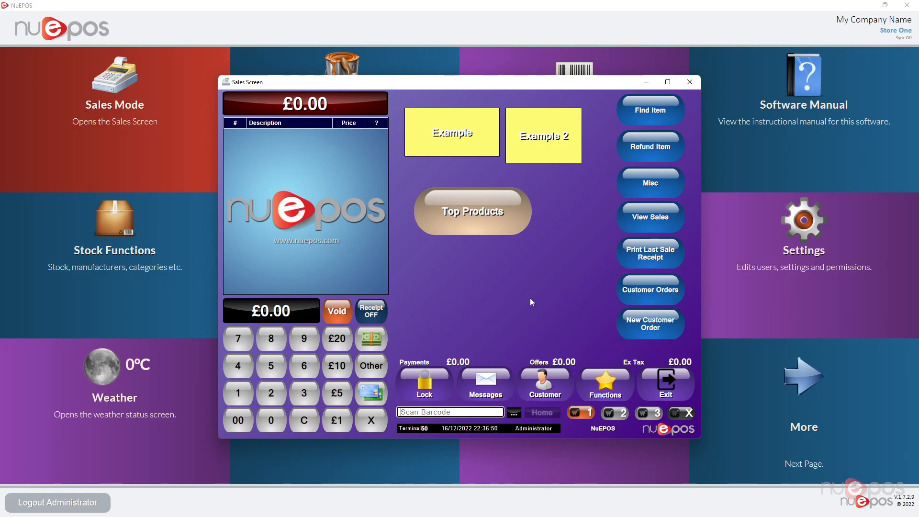
- Leave Sales Mode and, in the Sales Designer, draw a transparent button below Top Products with the display text "Name"
click(661, 388)
click(412, 181)
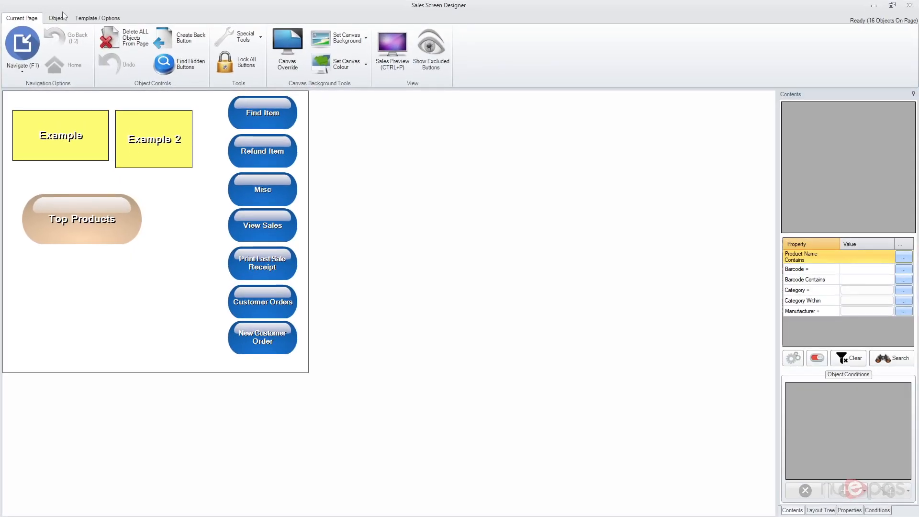
click(56, 19)
click(127, 37)
mouse_move(98, 181)
mouse_down()
mouse_move(62, 227)
mouse_move(40, 311)
mouse_up()
drag(106, 308, 102, 276)
click(257, 71)
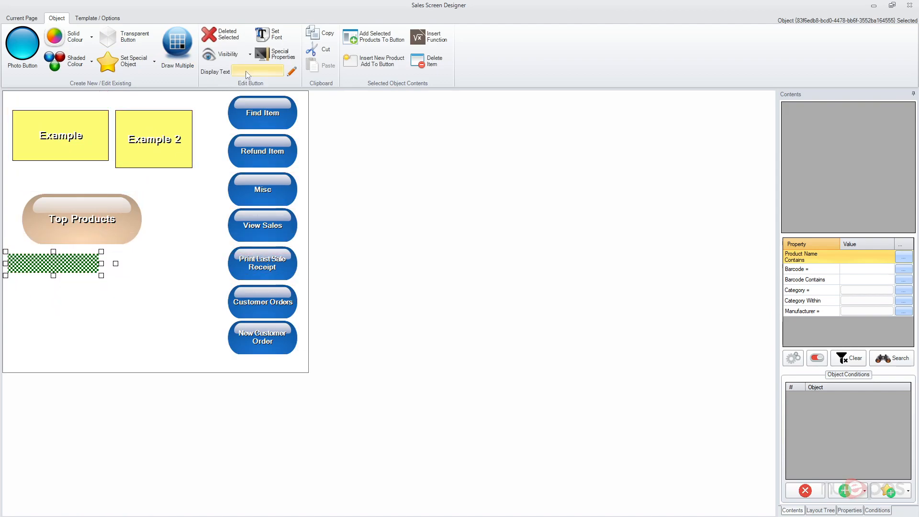
text(Name)
key(Return)
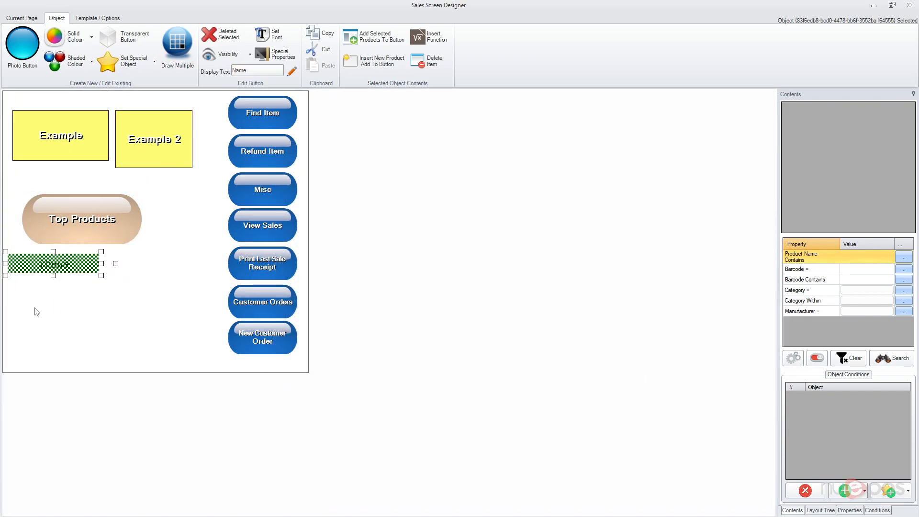
- Duplicate the Name label directly below the original and set the copy's display text to "Address"
key(ctrl+c)
key(ctrl+v)
drag(61, 270, 62, 291)
click(257, 71)
text(Add)
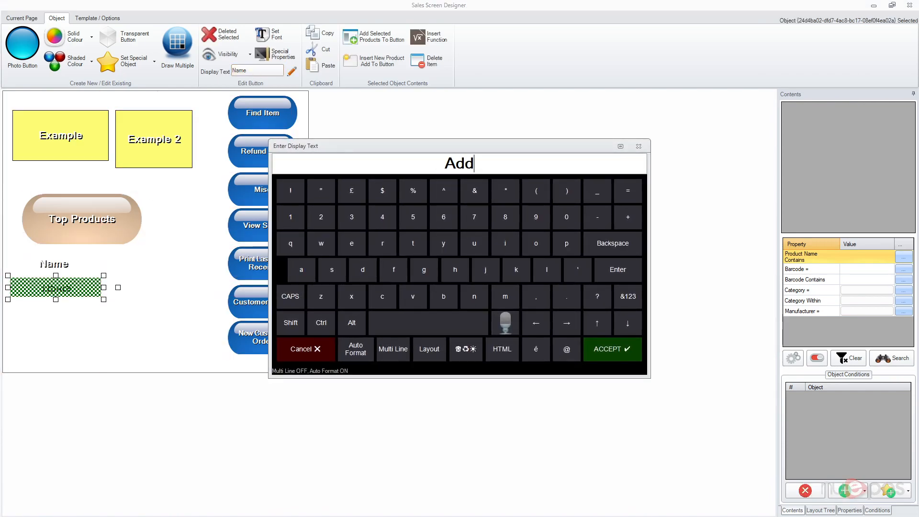
text(ress)
key(Return)
click(168, 254)
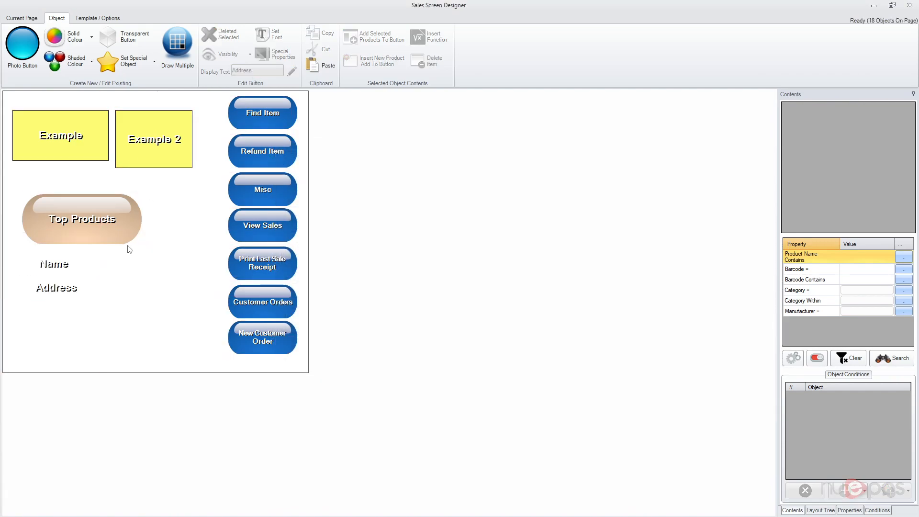
- Draw a transparent button beside the Name label and set it as the Customer Name special object
click(150, 50)
drag(103, 147, 160, 265)
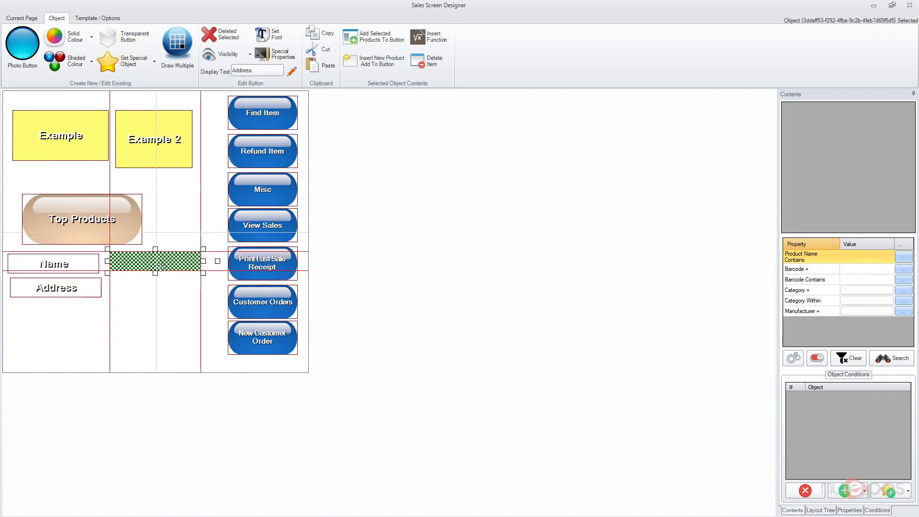
click(115, 71)
mouse_move(135, 80)
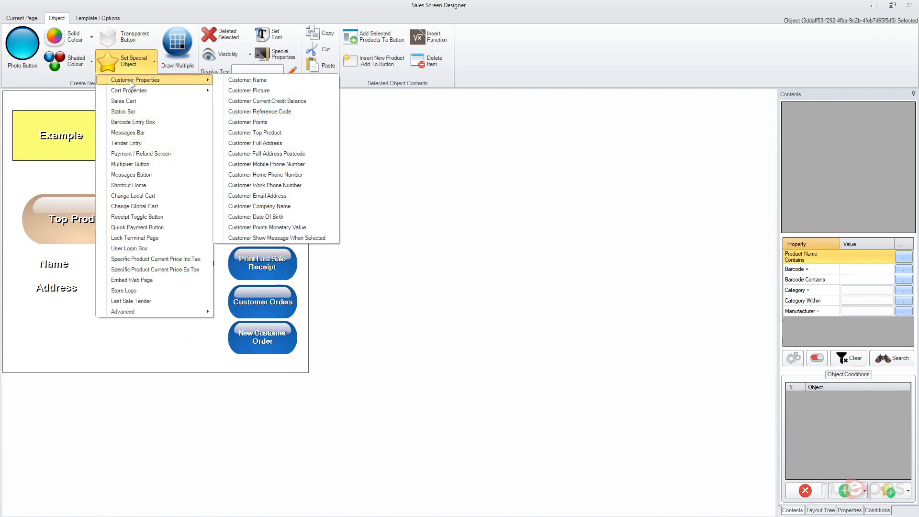
click(264, 81)
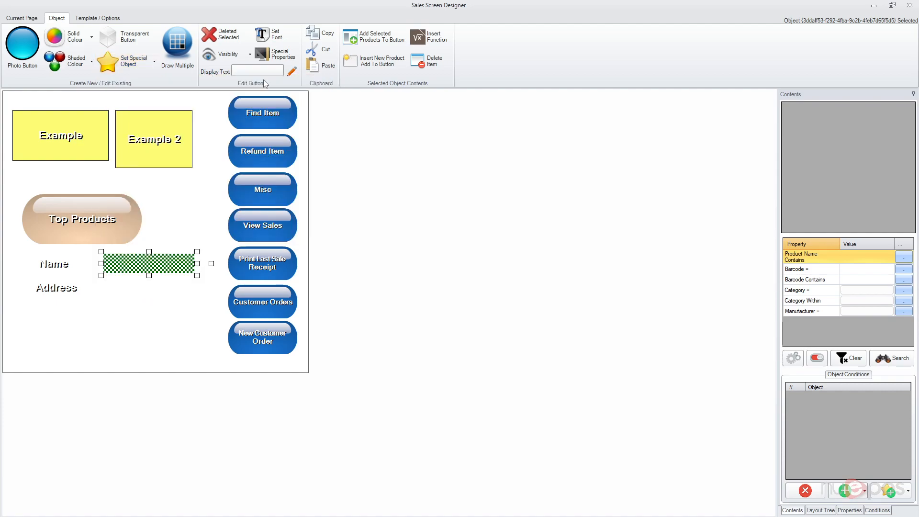
- Place a taller copy of the customer name object beside the Address label and set it as Customer Full Address
drag(146, 262, 150, 356)
click(155, 286)
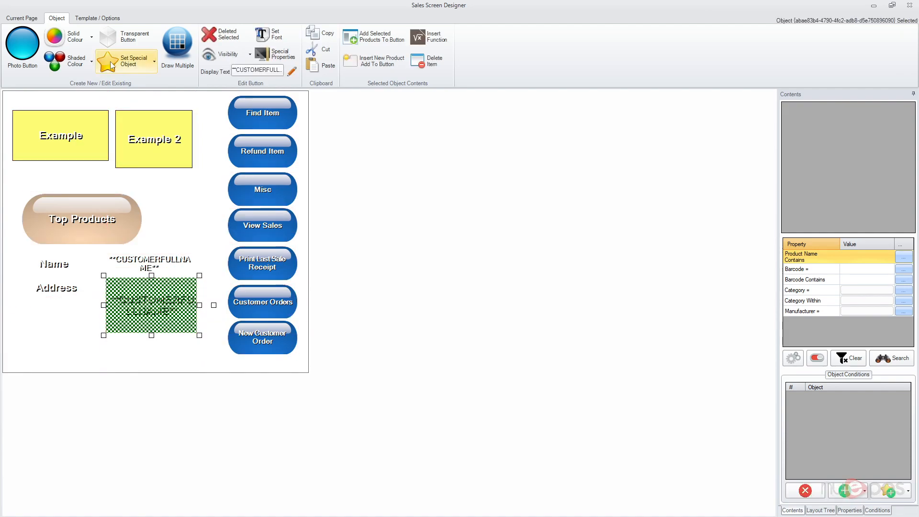
click(129, 61)
mouse_move(166, 91)
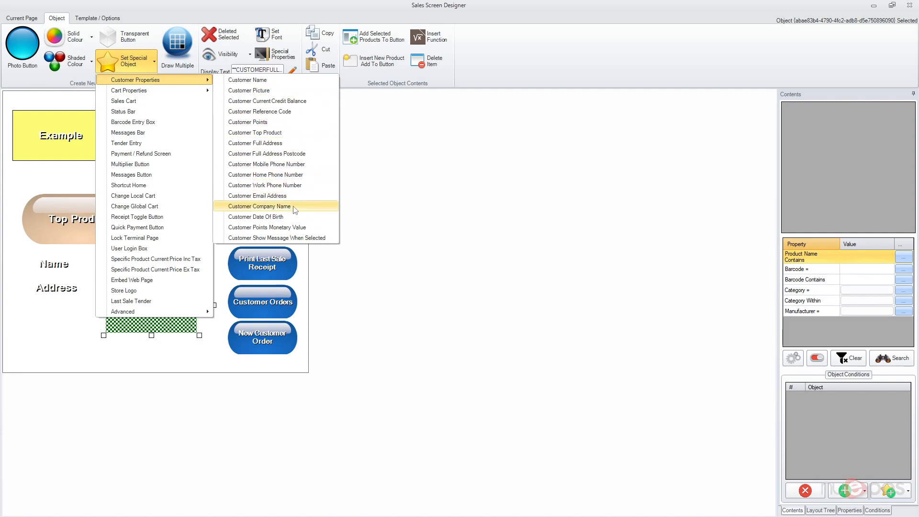
click(297, 144)
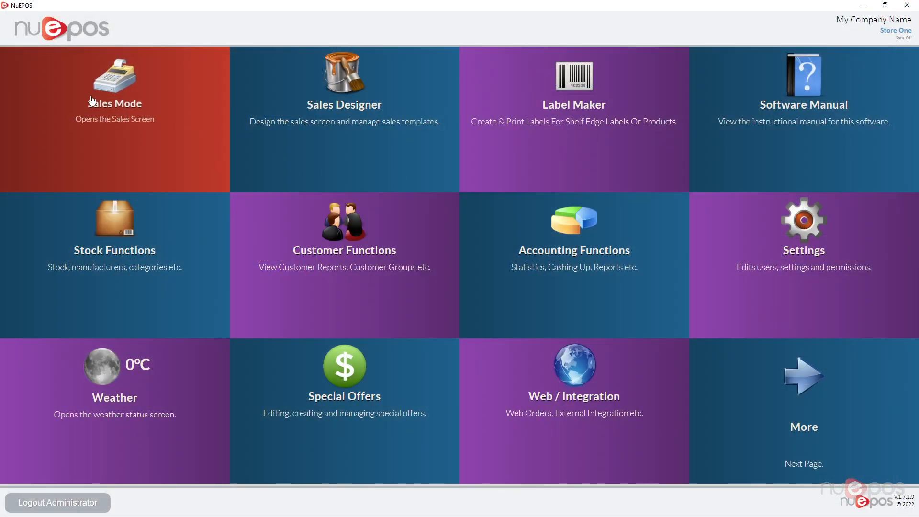
- In Sales Mode, add an address to the NuEPOS customer's details using the postcode lookup, and select that customer for the sale
click(107, 142)
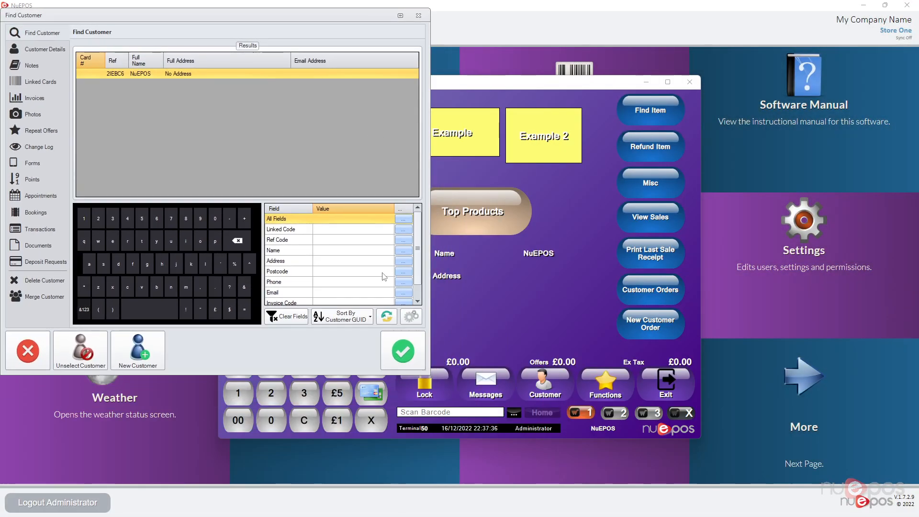
click(387, 317)
click(42, 50)
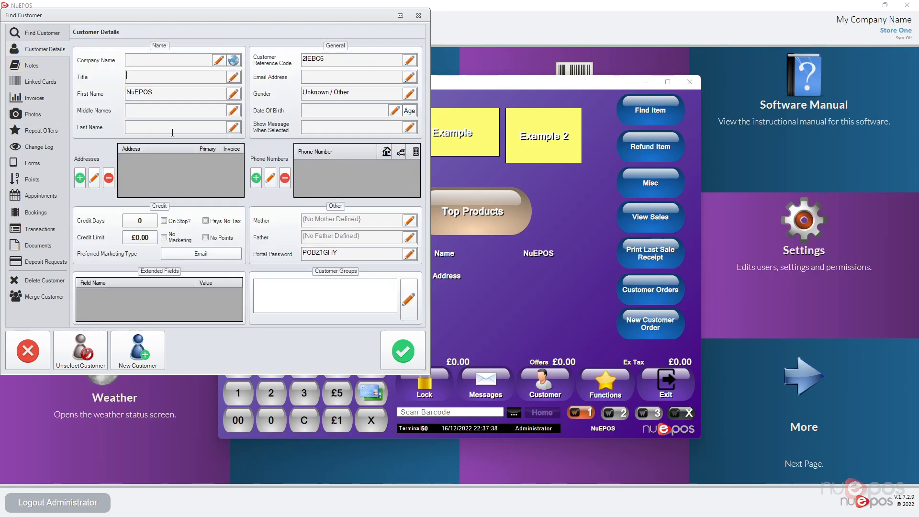
click(80, 178)
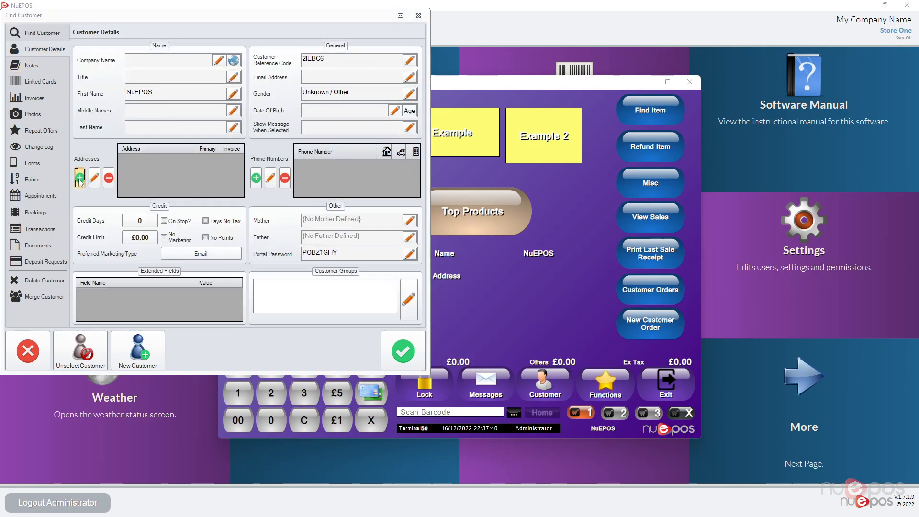
click(559, 209)
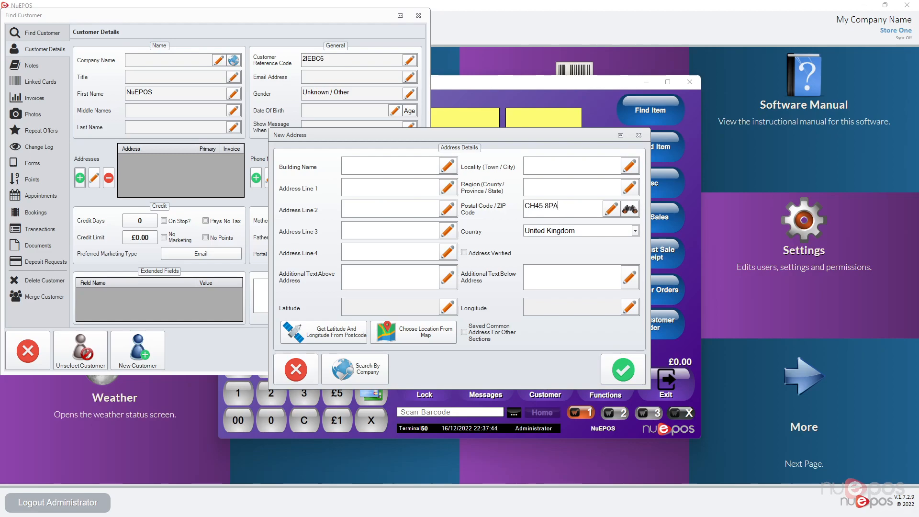
click(630, 208)
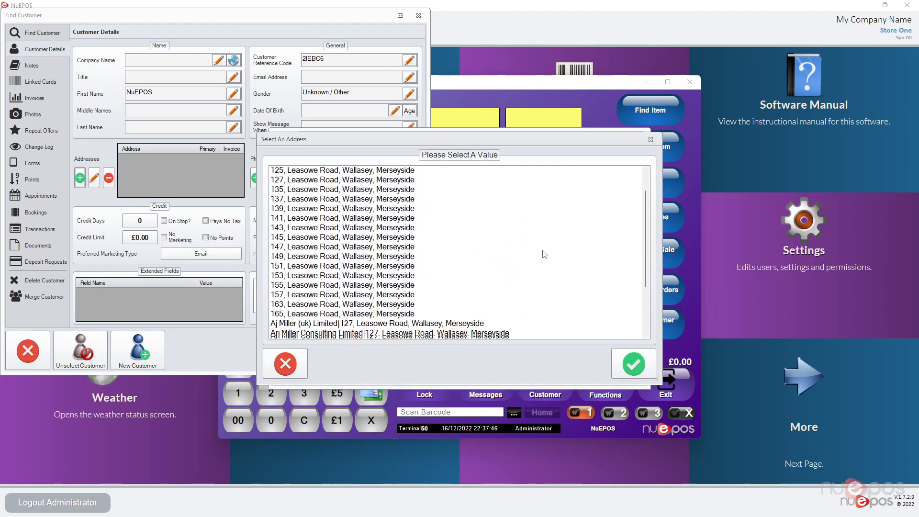
click(344, 200)
click(622, 372)
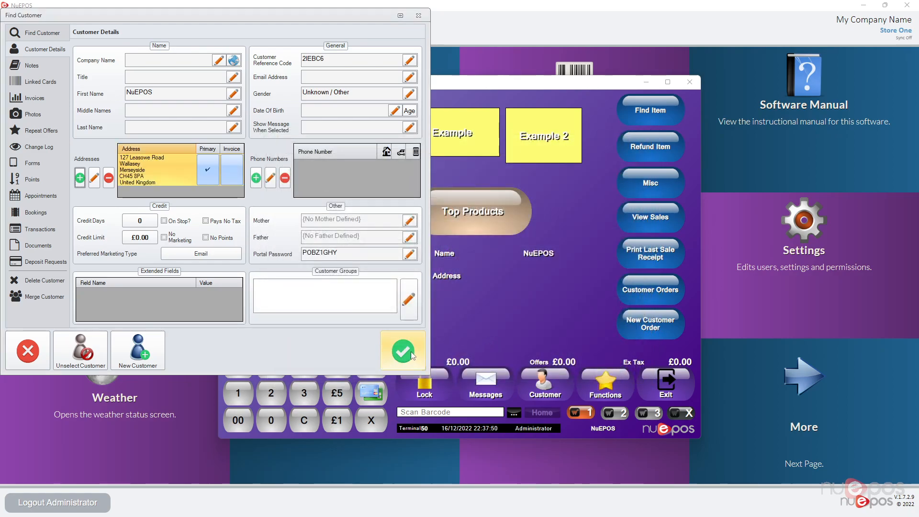
click(410, 351)
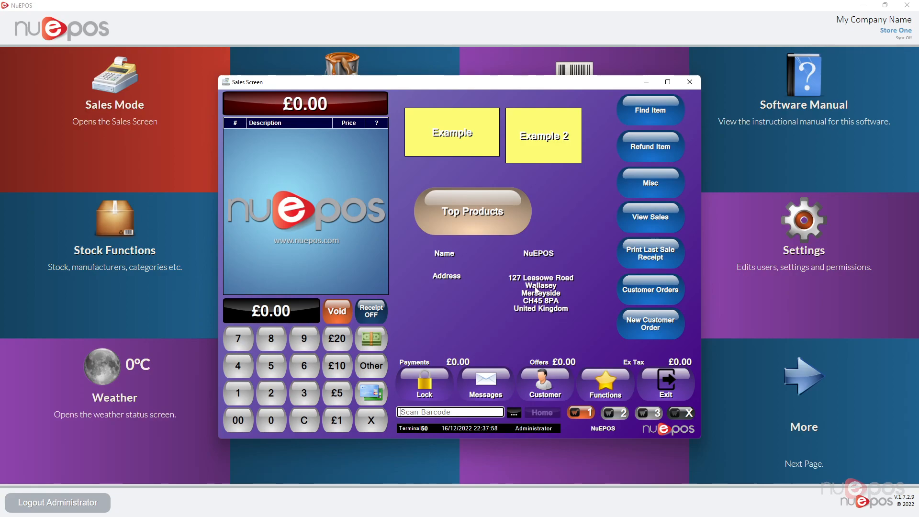
- Clear the customer from the sale with the code ";0?" and exit Sales Mode
text(;0?)
key(Return)
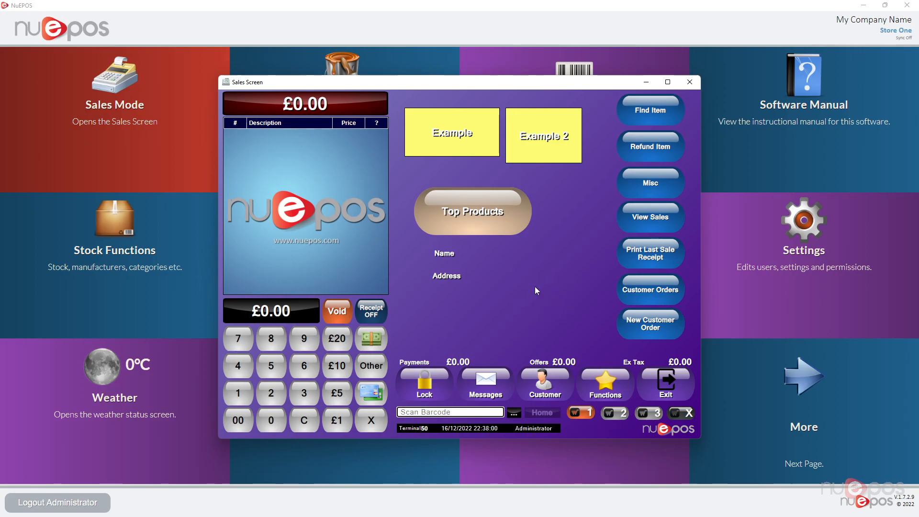
click(665, 389)
- In the Sales Designer, delete the Example, Example 2, Top Products, Name, Address and customer objects from the page
click(318, 98)
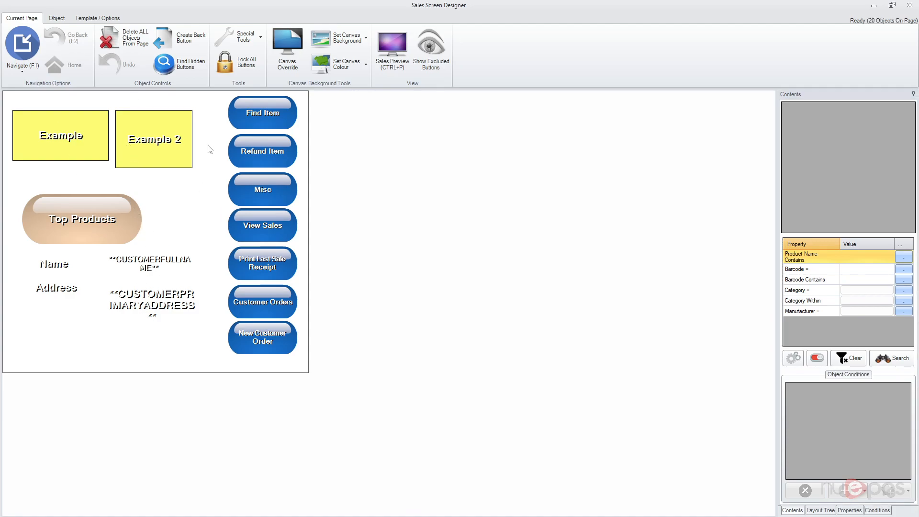
drag(211, 129, 59, 348)
key(Delete)
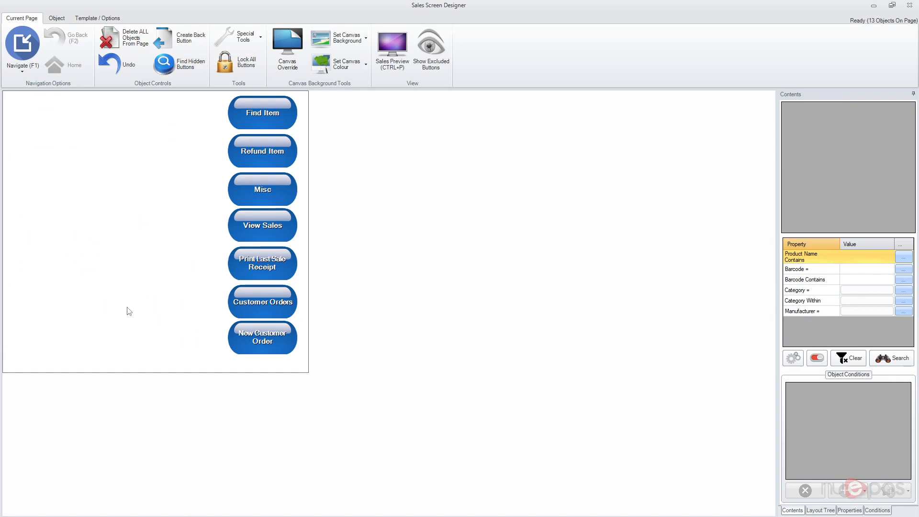
- Draw a solid-colour button in the cleared area beside the blue buttons, about 425 wide and 245 high
click(56, 17)
click(67, 36)
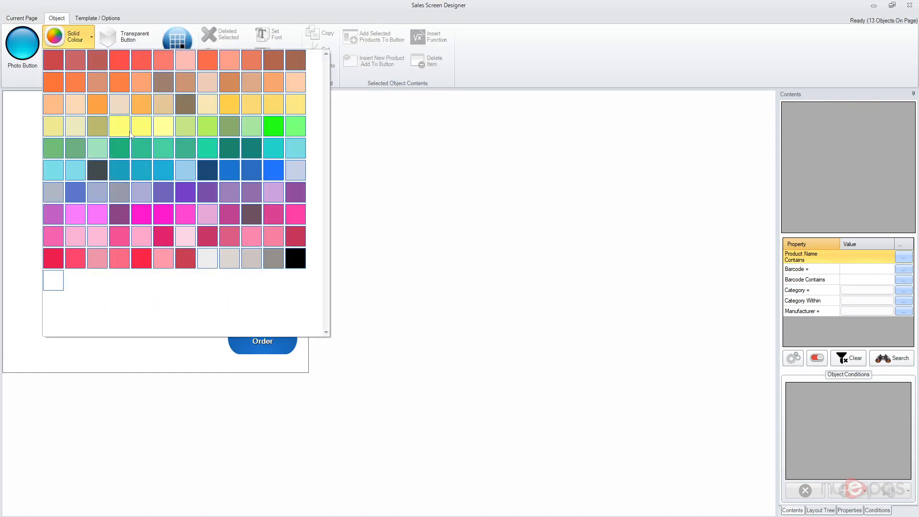
click(95, 174)
drag(95, 174, 60, 143)
drag(107, 164, 200, 210)
drag(106, 160, 218, 201)
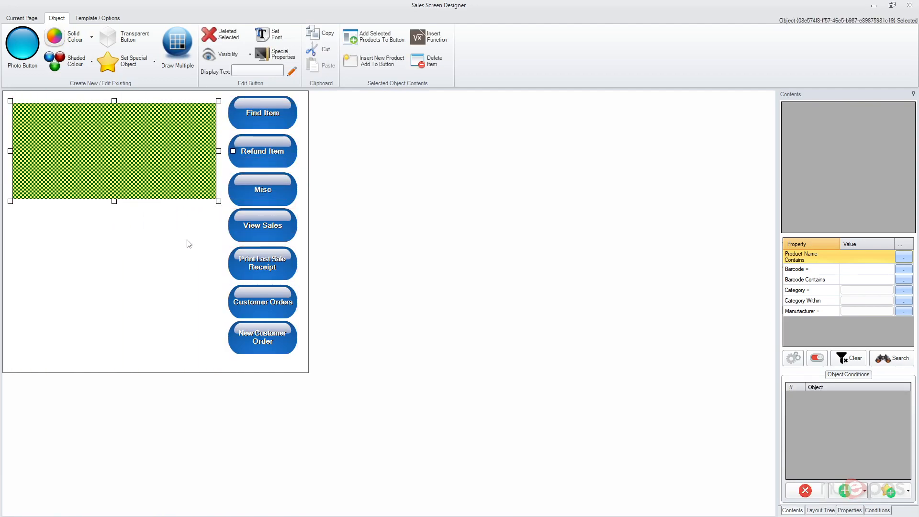
drag(114, 201, 114, 222)
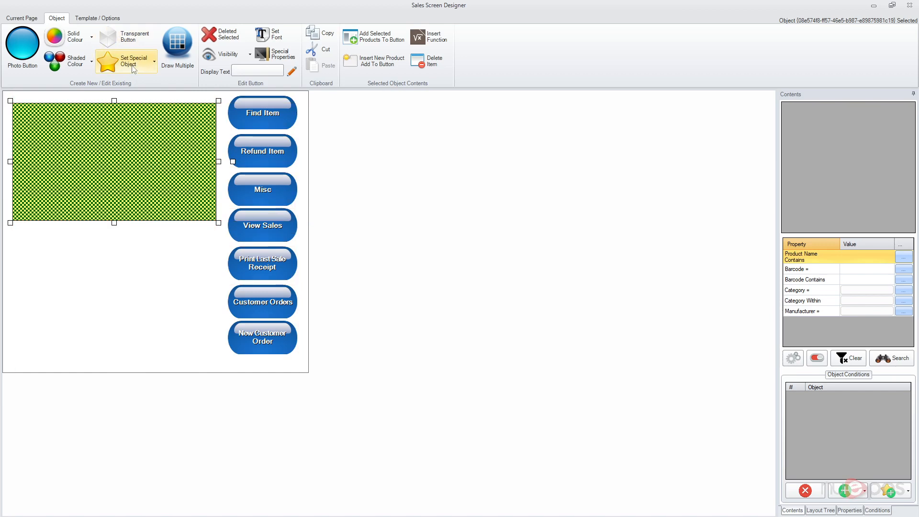
- Set the large solid-colour button as the advanced HTML Code special object
click(133, 67)
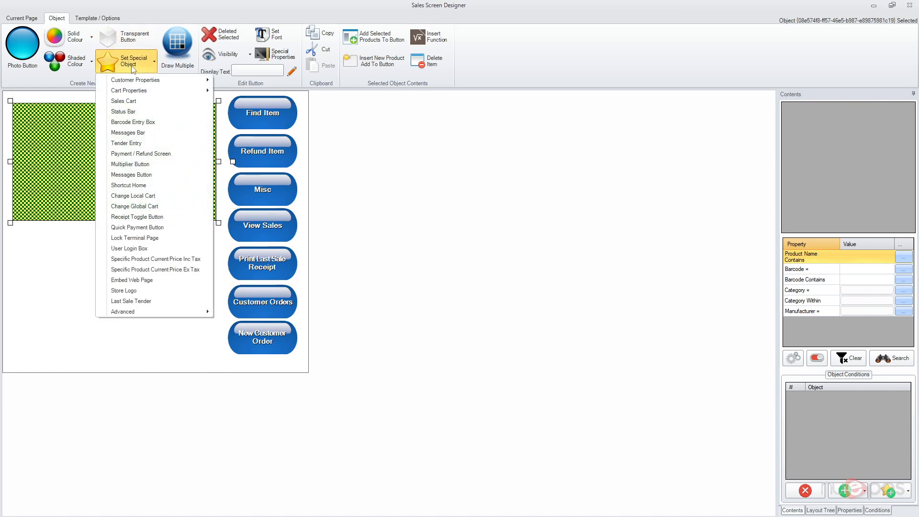
mouse_move(160, 314)
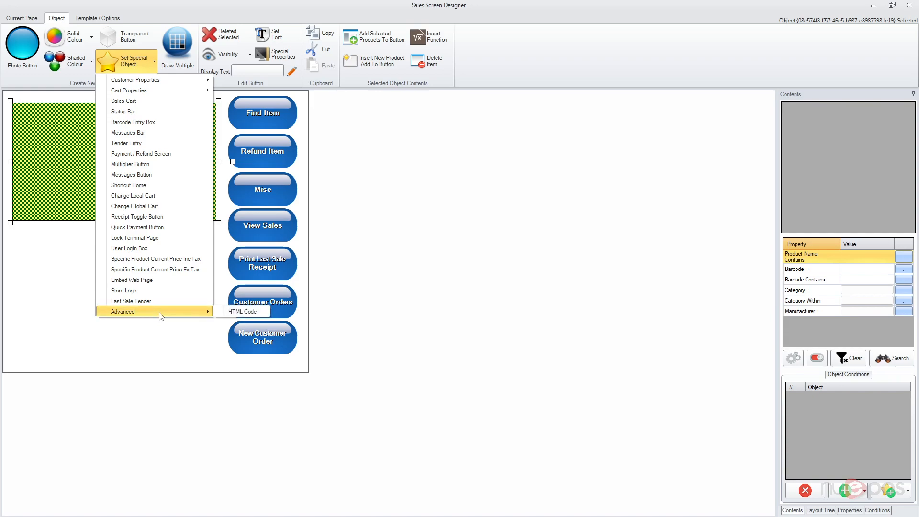
click(223, 314)
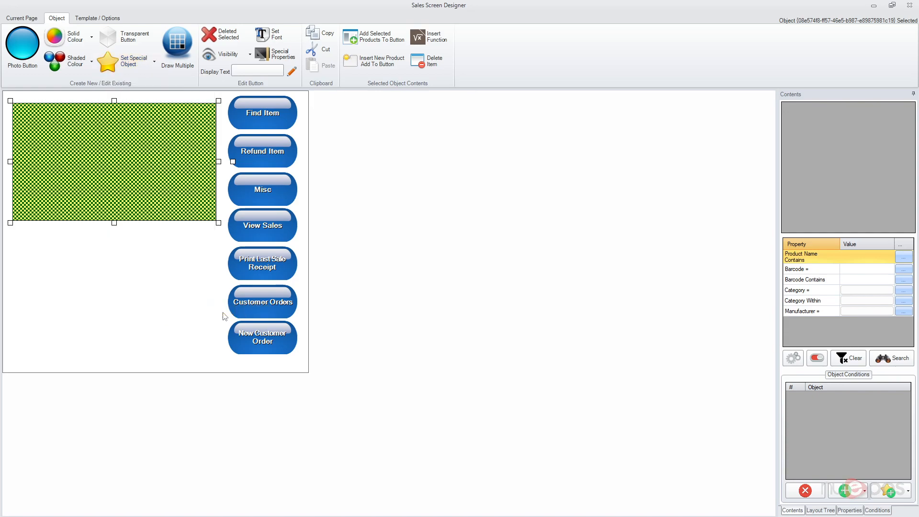
- Examine the large button's Object Type property and the list of available object types
click(857, 511)
click(834, 363)
click(839, 356)
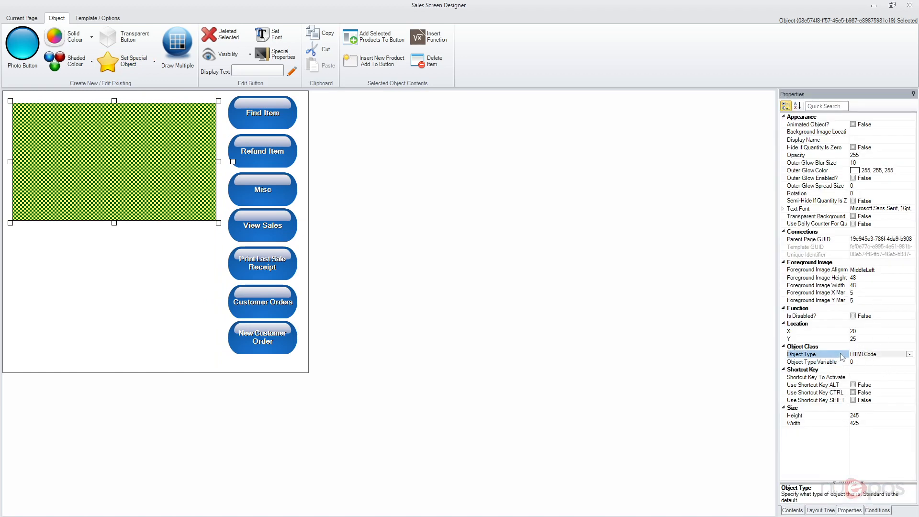
click(910, 355)
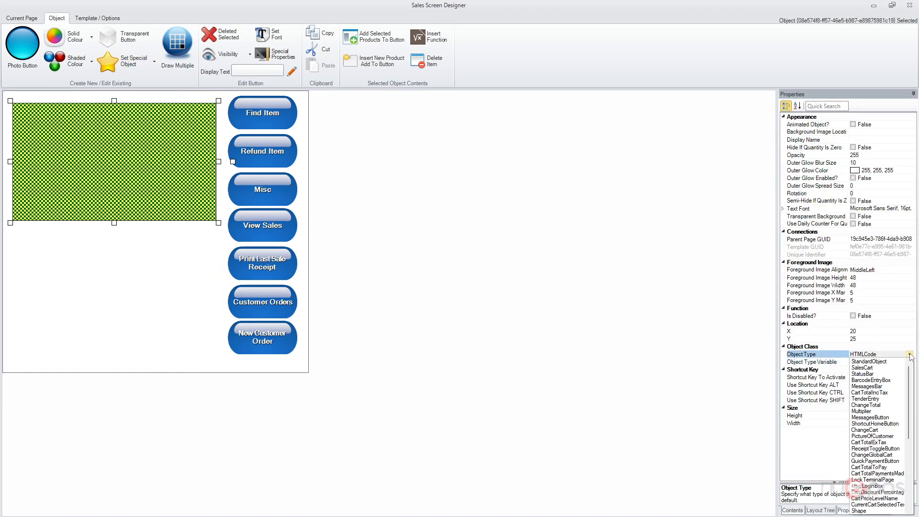
click(910, 355)
click(143, 198)
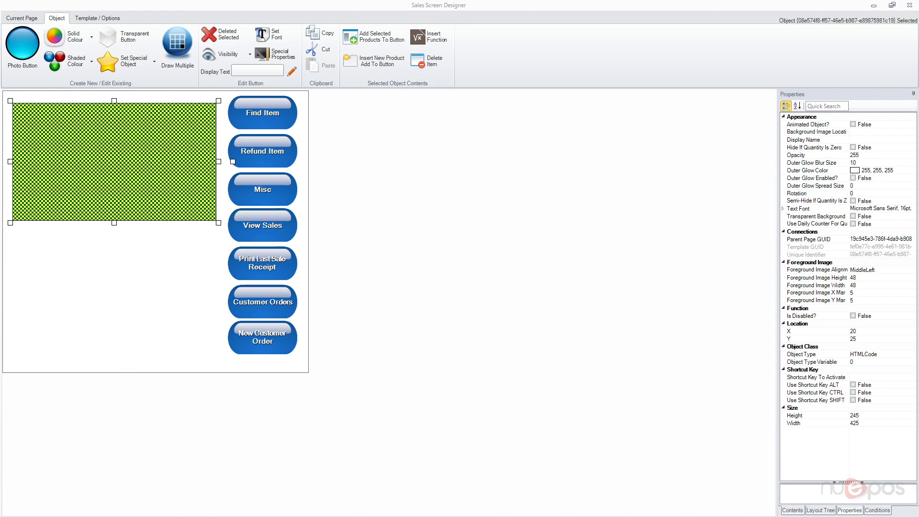
click(292, 72)
click(368, 489)
text(<iframe style="width:100%;height: 100%" src="https://www.youtube.com/embed/UYXsEluqPzw" title="YouTube video player" frameborder="0" allow="accelerometer; autoplay; clipboard-write; encrypted-media; gyroscope; picture-in-picture" allowfullscreen></iframe>)
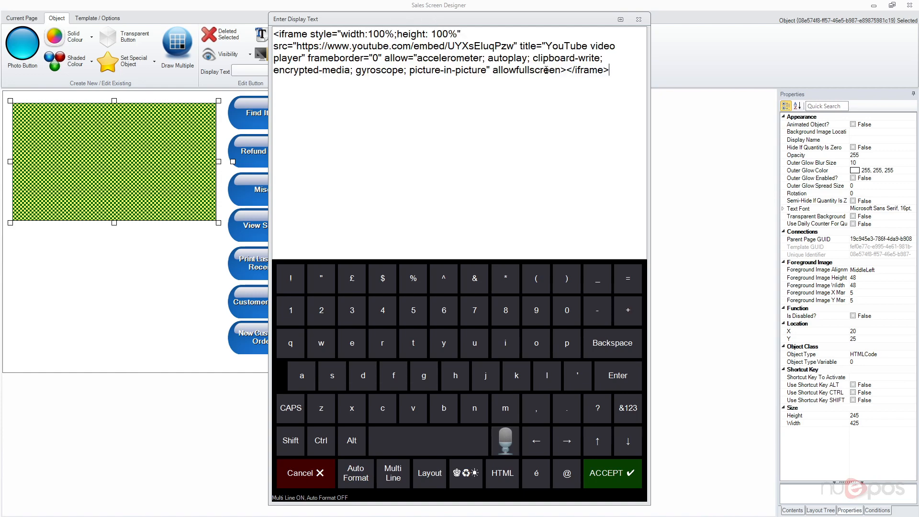
click(608, 483)
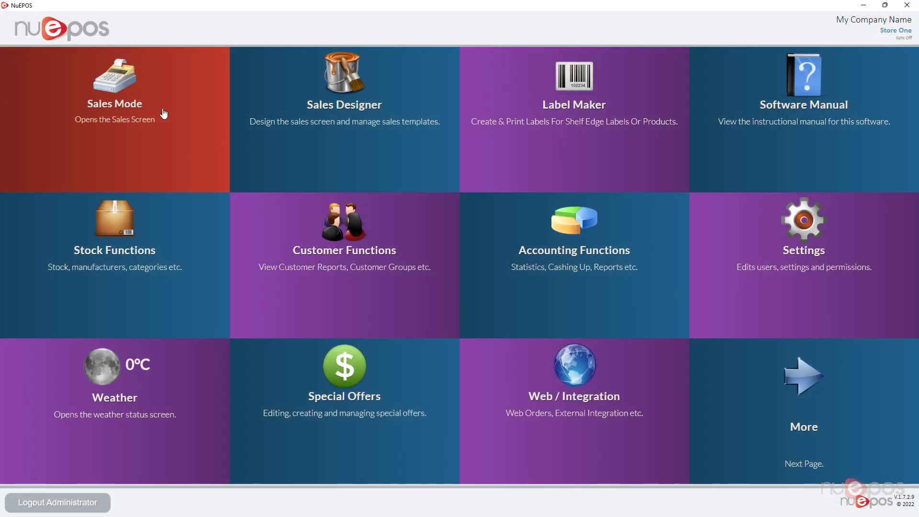
click(96, 93)
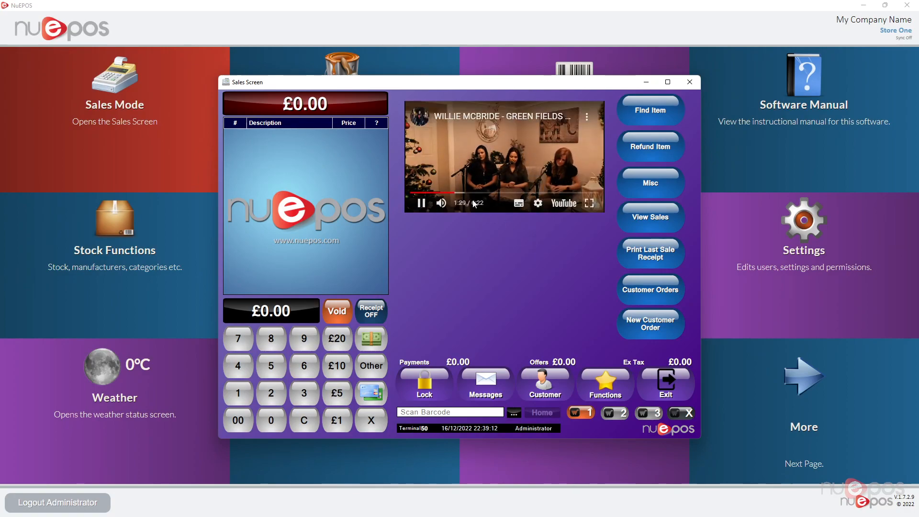
- Check playback of the embedded YouTube video in Sales Mode and exit the sales screen
click(606, 385)
click(641, 324)
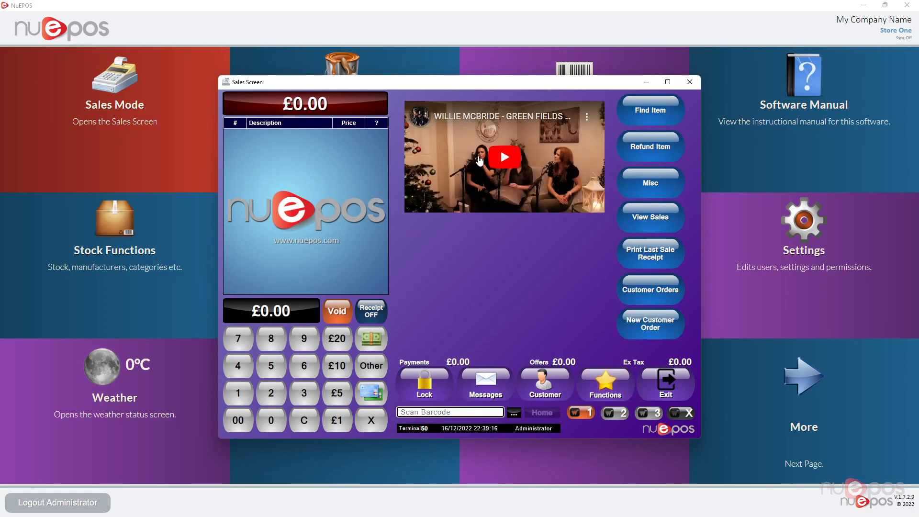
click(421, 203)
click(646, 398)
click(333, 137)
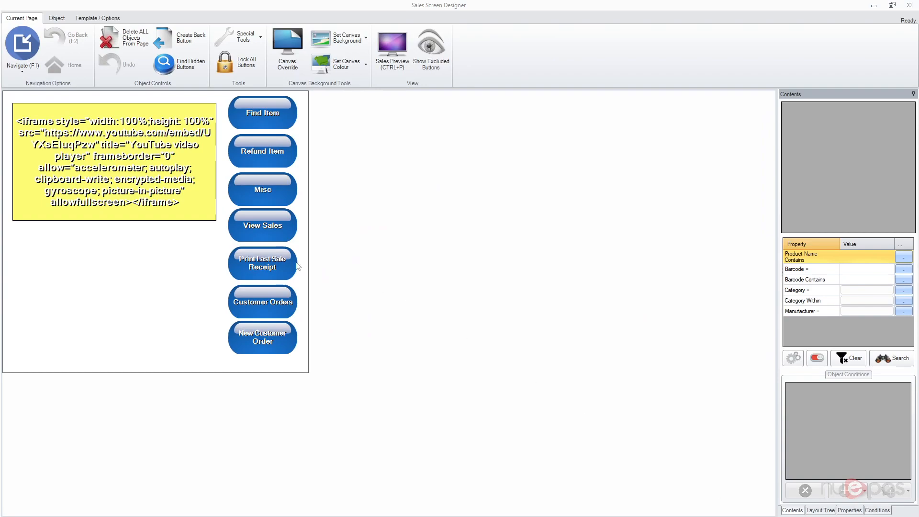
click(134, 215)
click(61, 20)
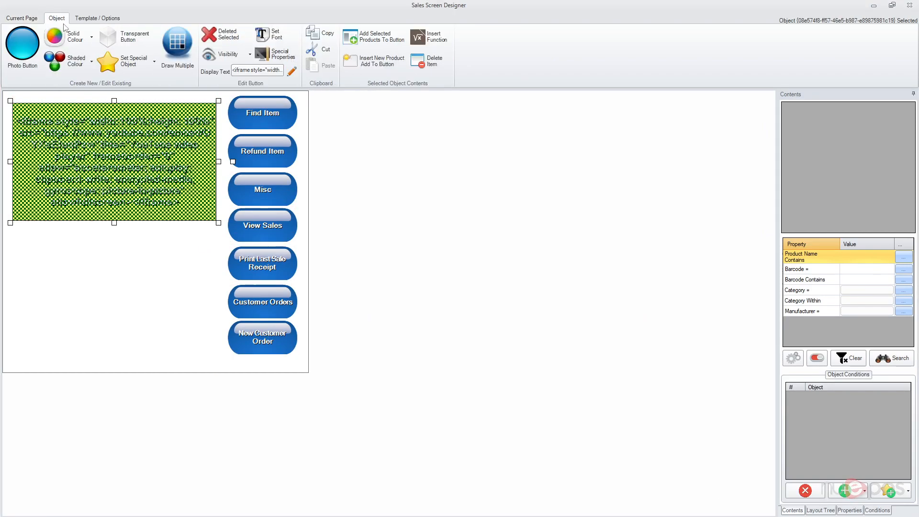
click(291, 71)
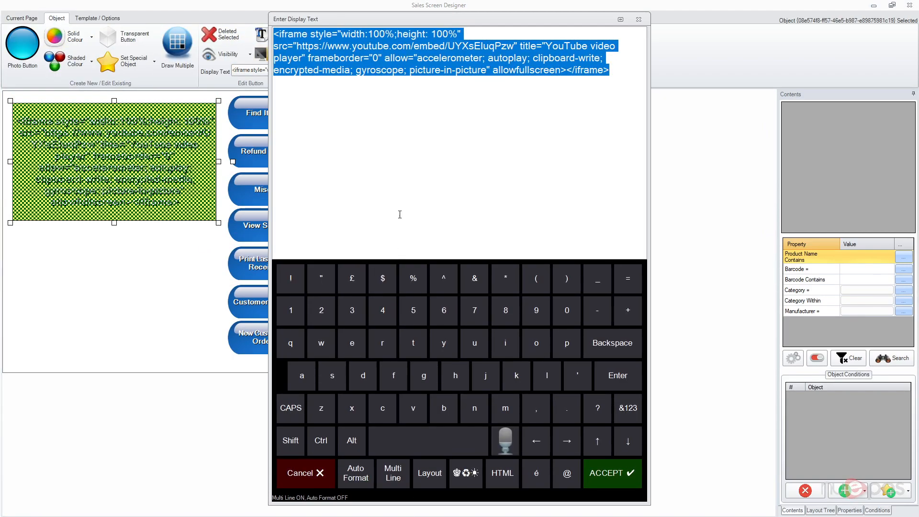
text(<iframe src="https://data.oecd.org/chart/6VDq" style="width:100%;height: 100%" style="border: 0" mozallowfullscreen="true" webkitallowfullscreen="true" allowfullscreen="true"><a href="https://data.oecd.org/chart/6VDq" target="_blank">OECD Chart: Share prices, Total, 2015=100, Monthly, Jan 2011 - Oct 2022</a></iframe>)
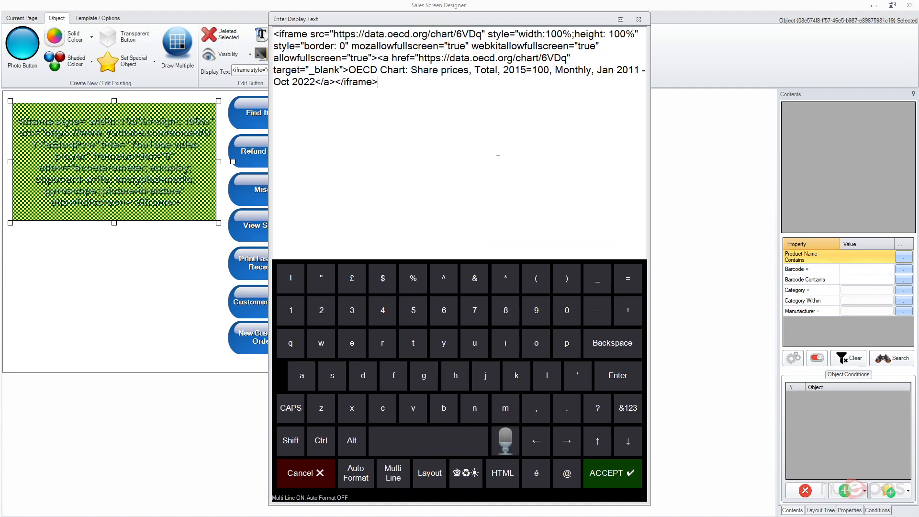
click(623, 474)
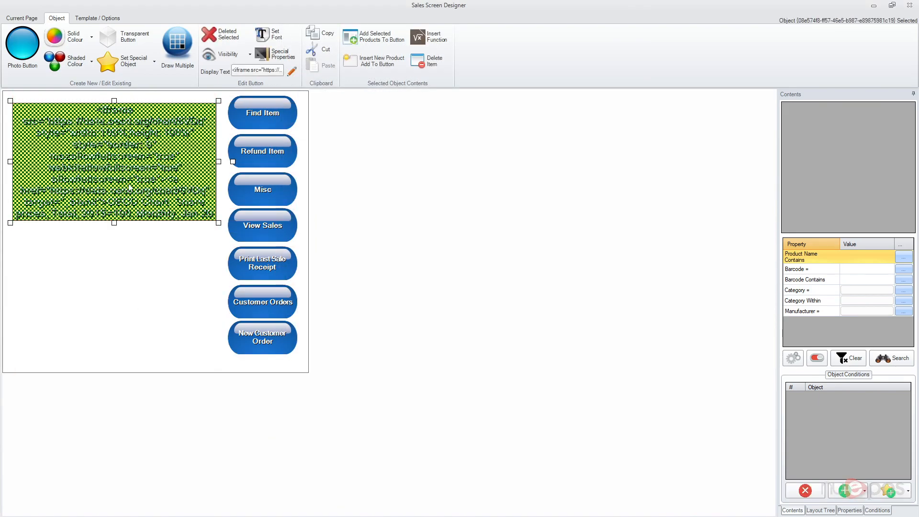
- View the embedded OECD chart in Sales Mode, enlarge the sales window to check its scaling, and exit the sales screen
click(909, 5)
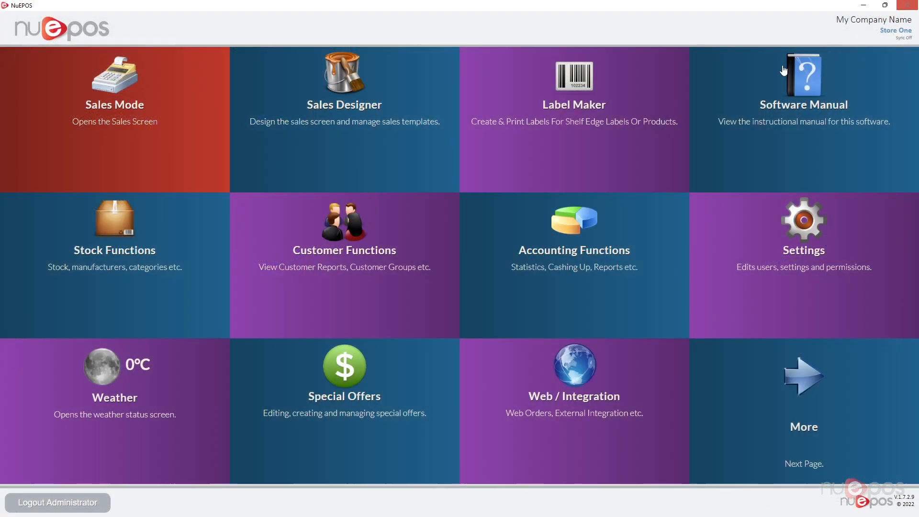
click(90, 105)
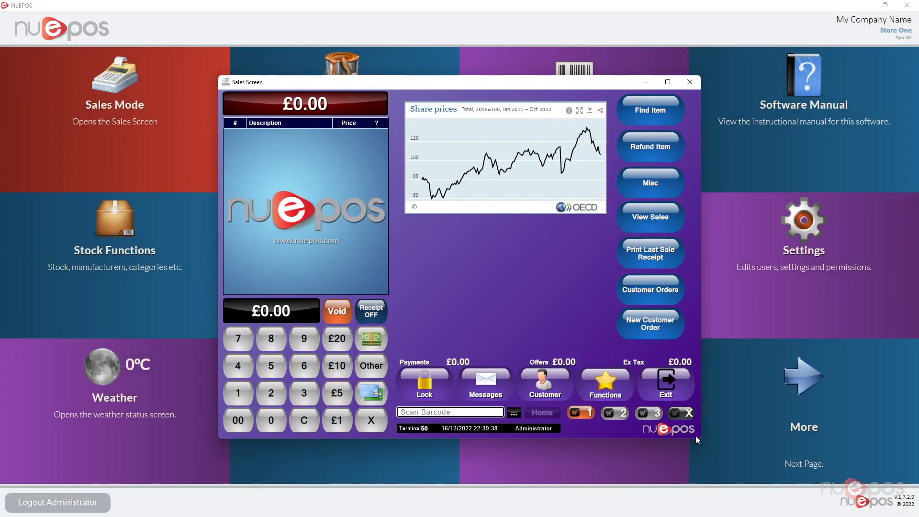
drag(698, 441, 761, 469)
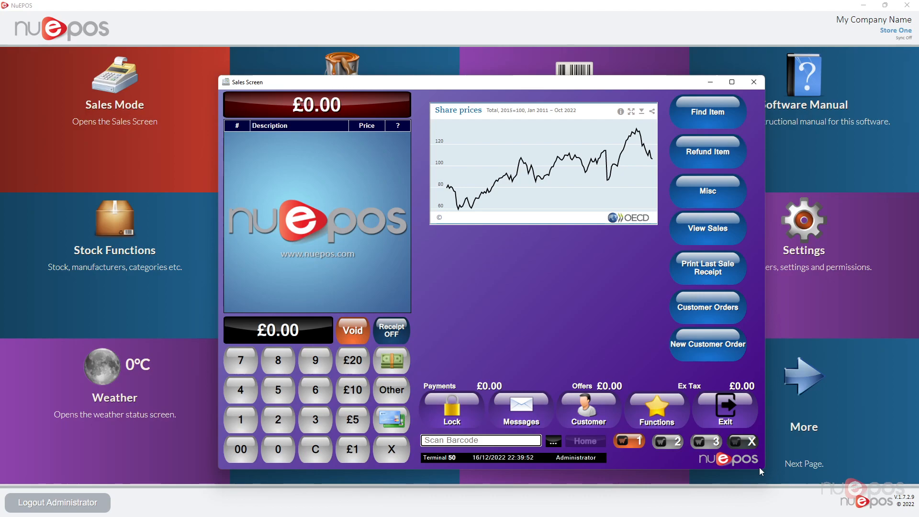
click(657, 411)
click(725, 394)
- Replace the HTML object's display text with <p>Hello THERE</p> in the Sales Designer, and view it in Sales Mode
click(371, 79)
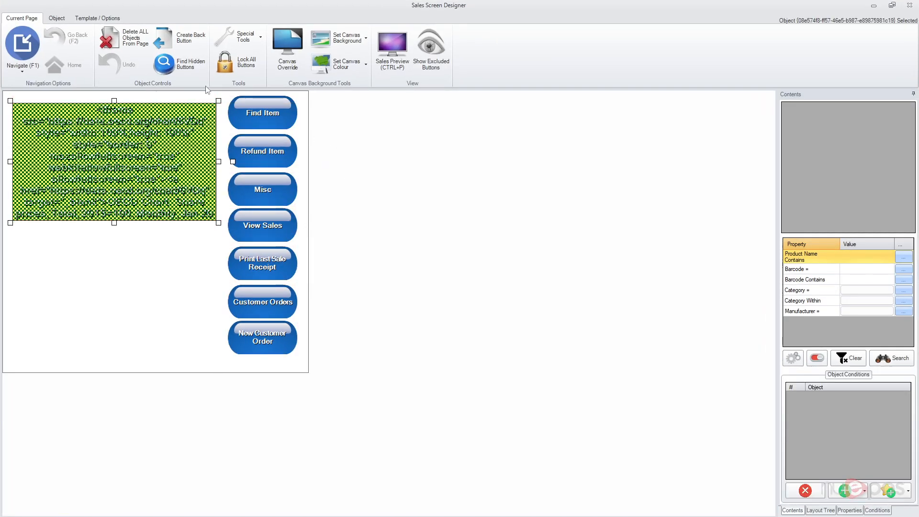
click(57, 17)
click(301, 79)
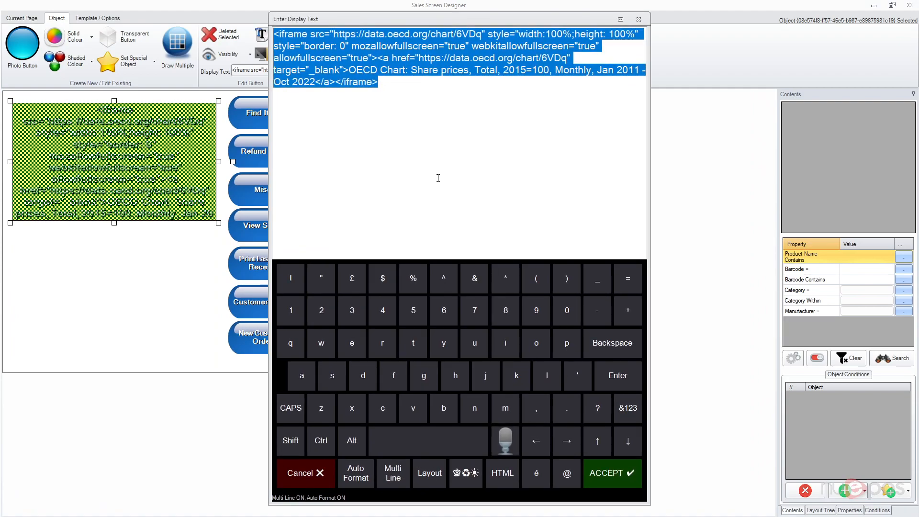
text(<Div>)
click(364, 473)
text(<)
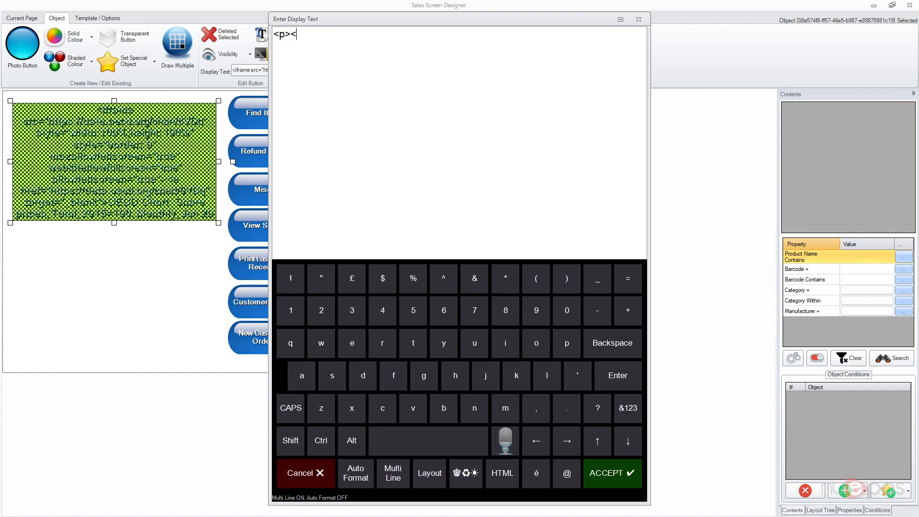
text(p>Hello THERE)
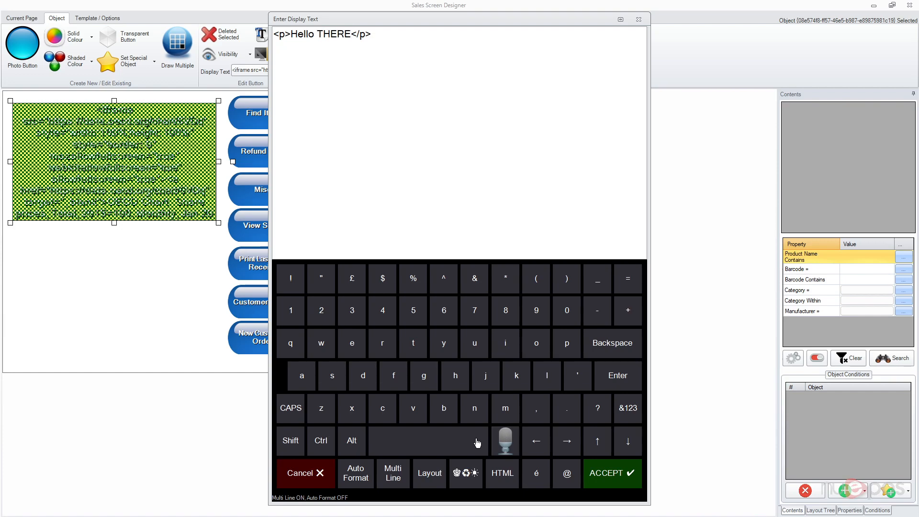
click(618, 474)
click(909, 5)
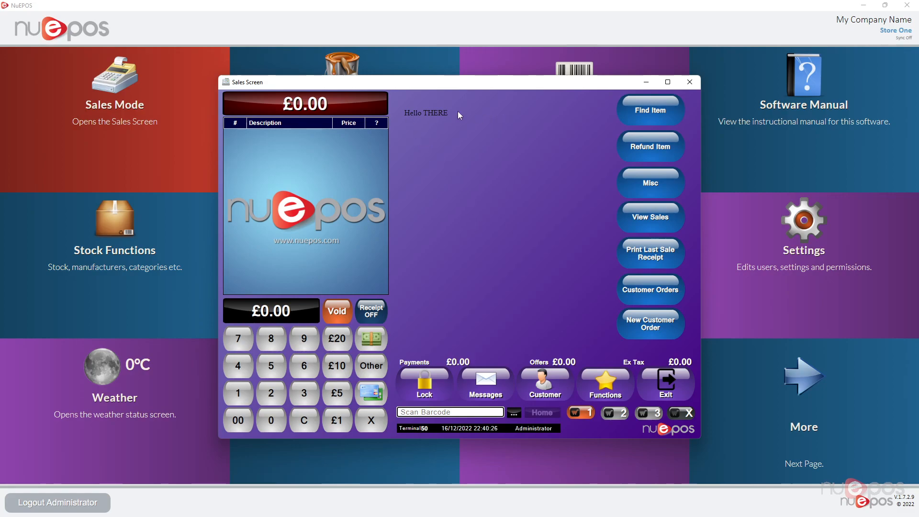
click(667, 381)
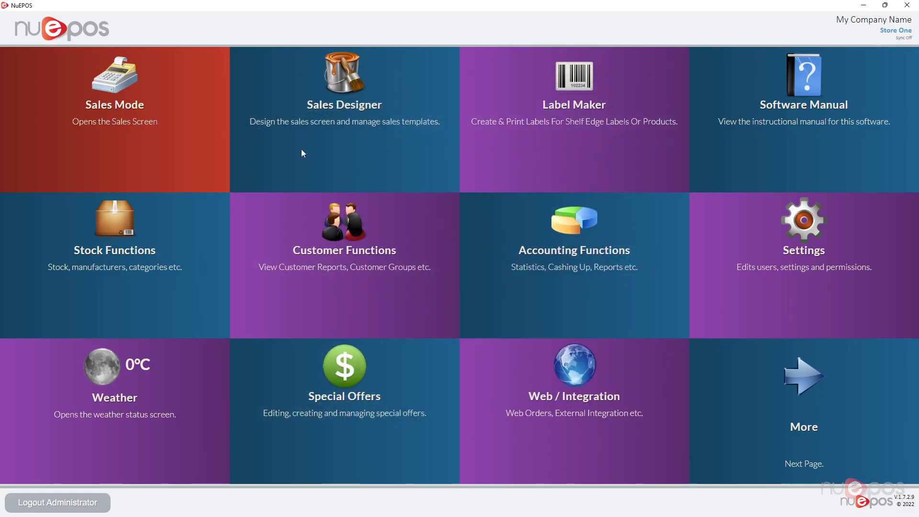